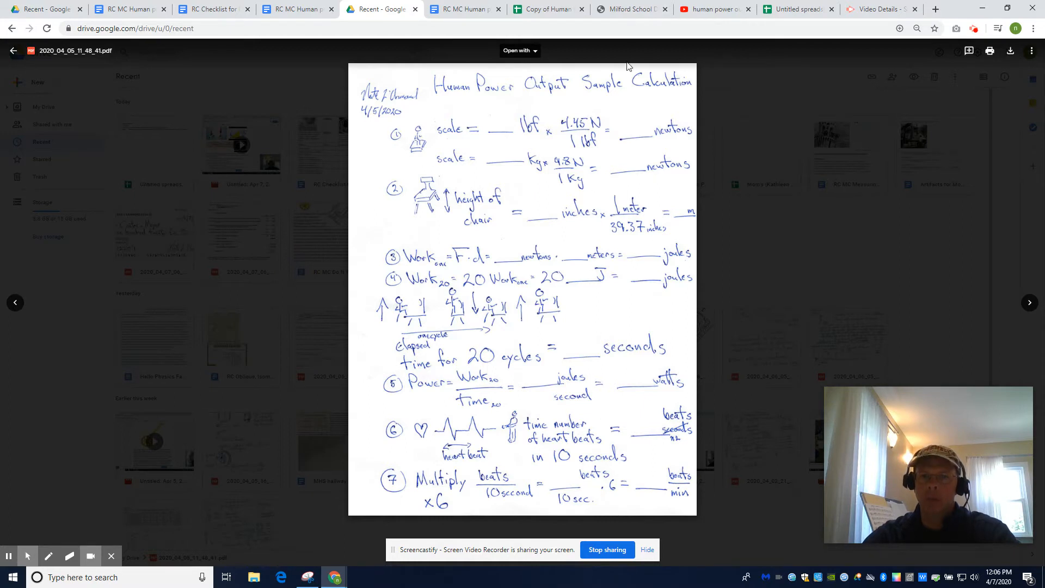
# Switch to the untitled spreadsheet and extend the header in A4 to "pace (slow/medium/fast)".
pyautogui.click(802, 6)
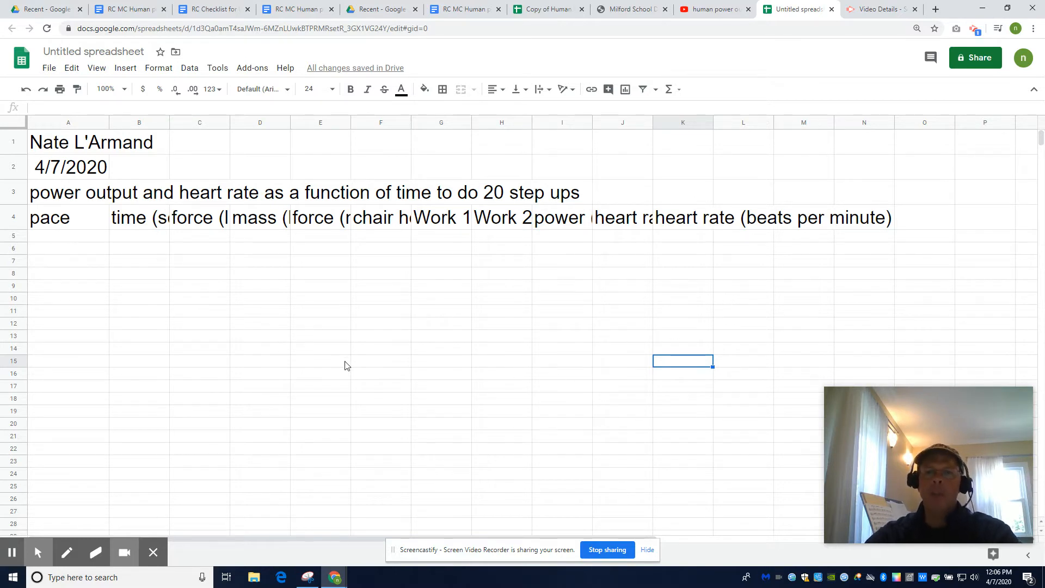
pyautogui.click(54, 221)
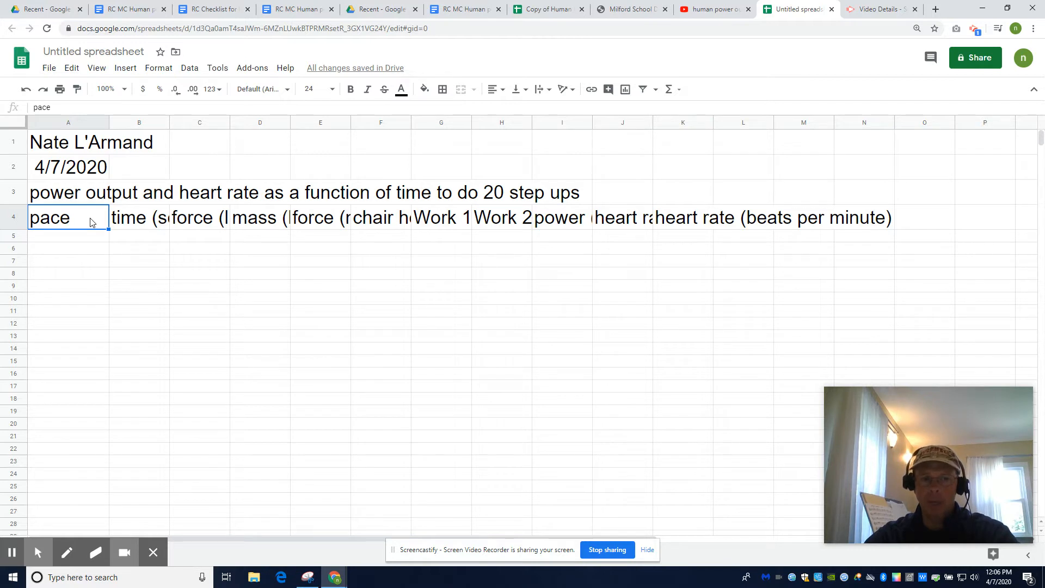
pyautogui.click(88, 109)
pyautogui.write('(s')
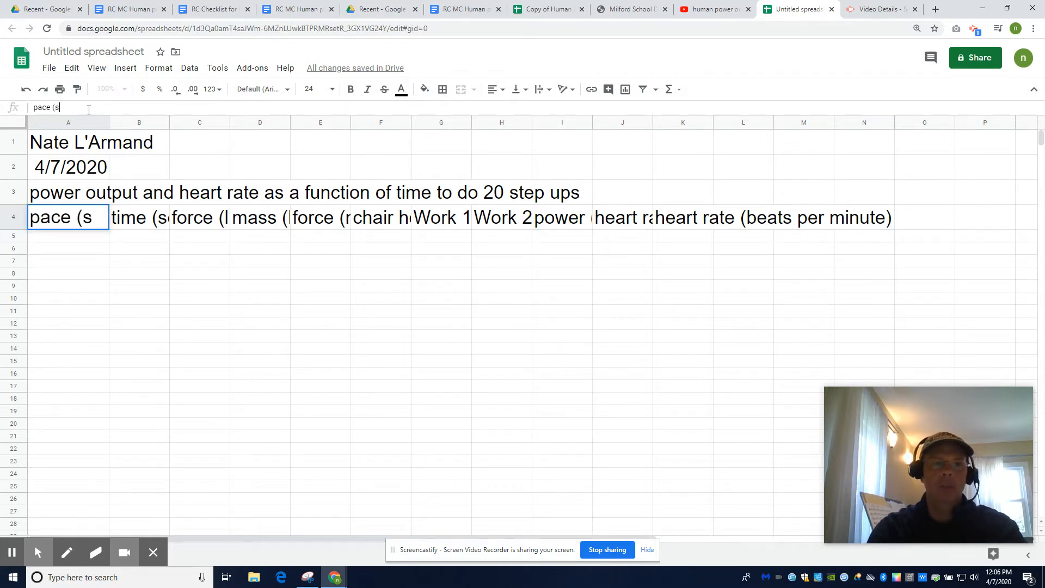
pyautogui.write('low/me')
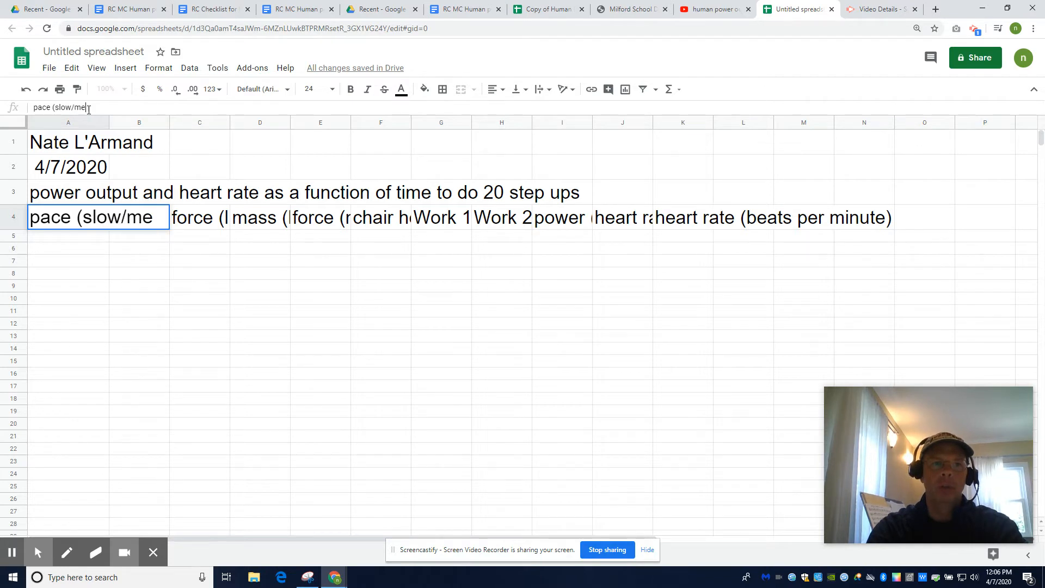
pyautogui.write('dium/fast)')
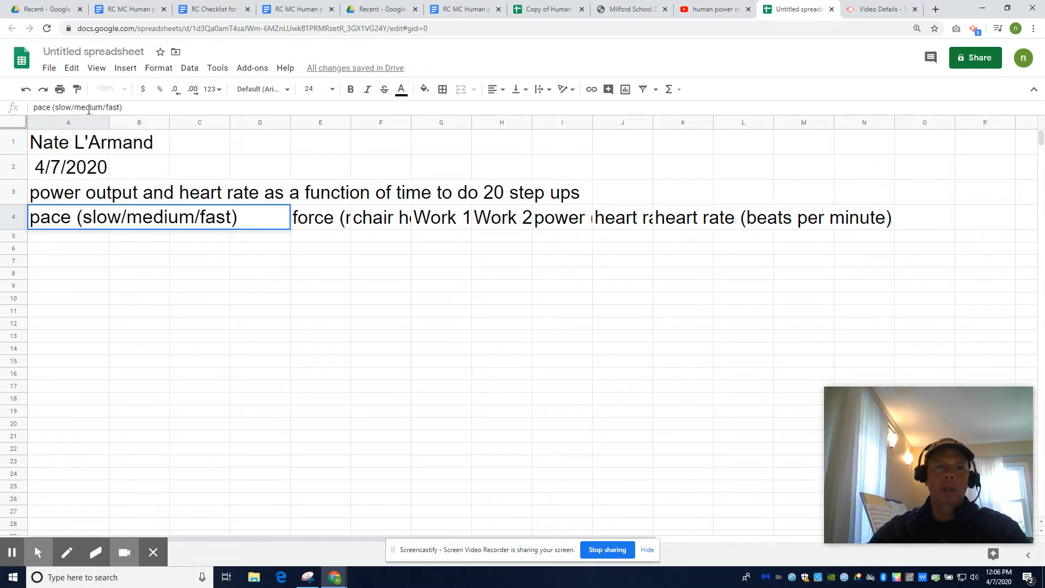
pyautogui.click(121, 402)
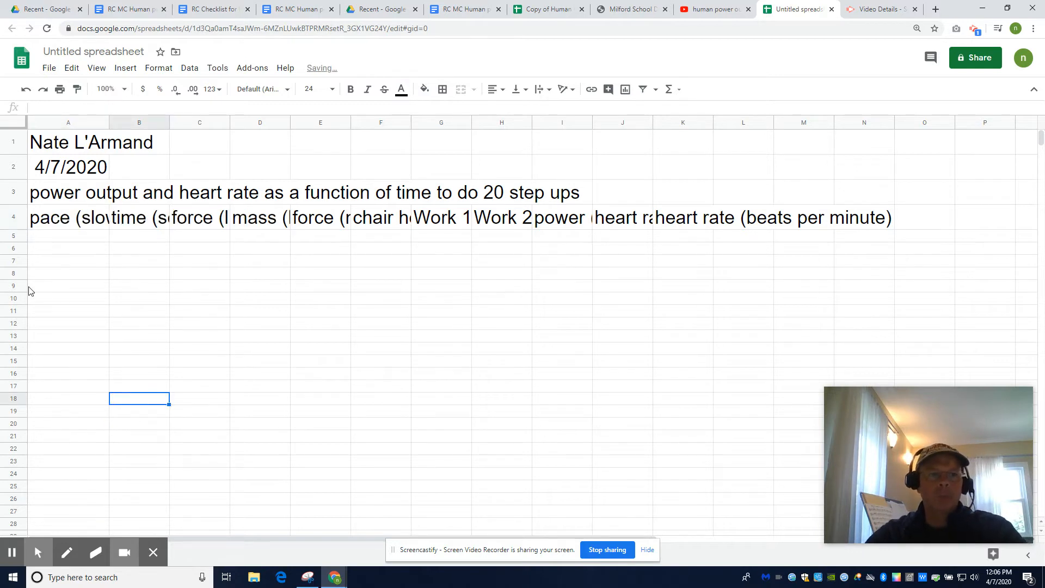
# Widen columns B, C and D so their headers in row 4 are fully visible.
pyautogui.click(14, 217)
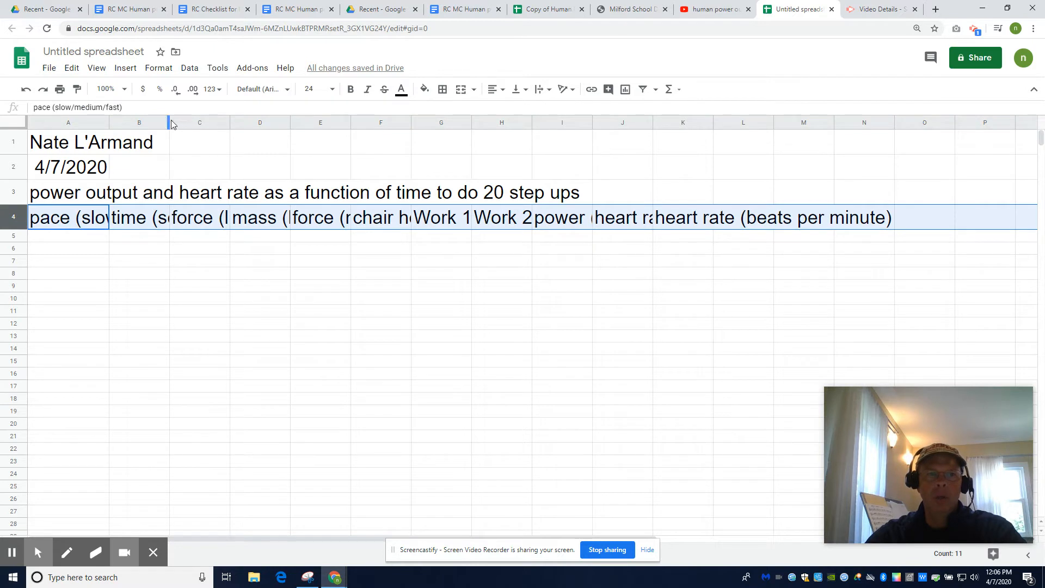
pyautogui.moveTo(169, 122); pyautogui.dragTo(408, 122)
pyautogui.click(304, 375)
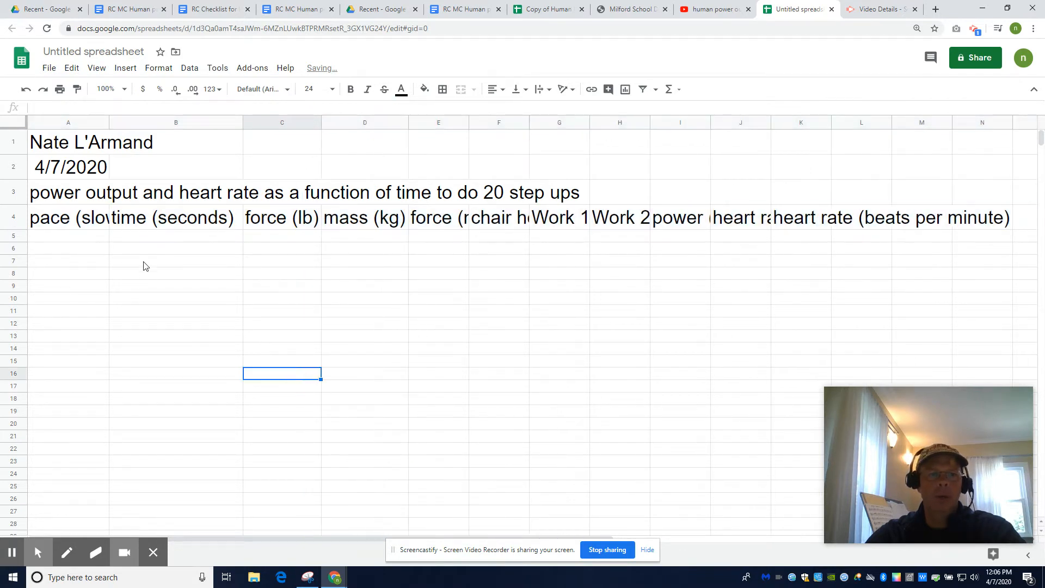
# Apply text wrapping to the whole header row 4 and widen column A slightly.
pyautogui.click(13, 217)
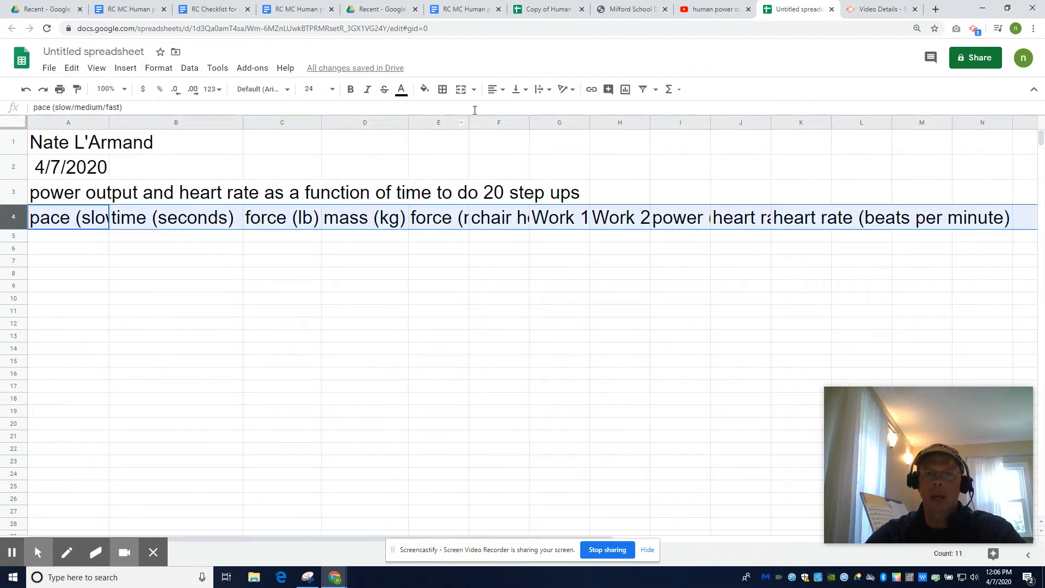
pyautogui.click(544, 89)
pyautogui.click(559, 107)
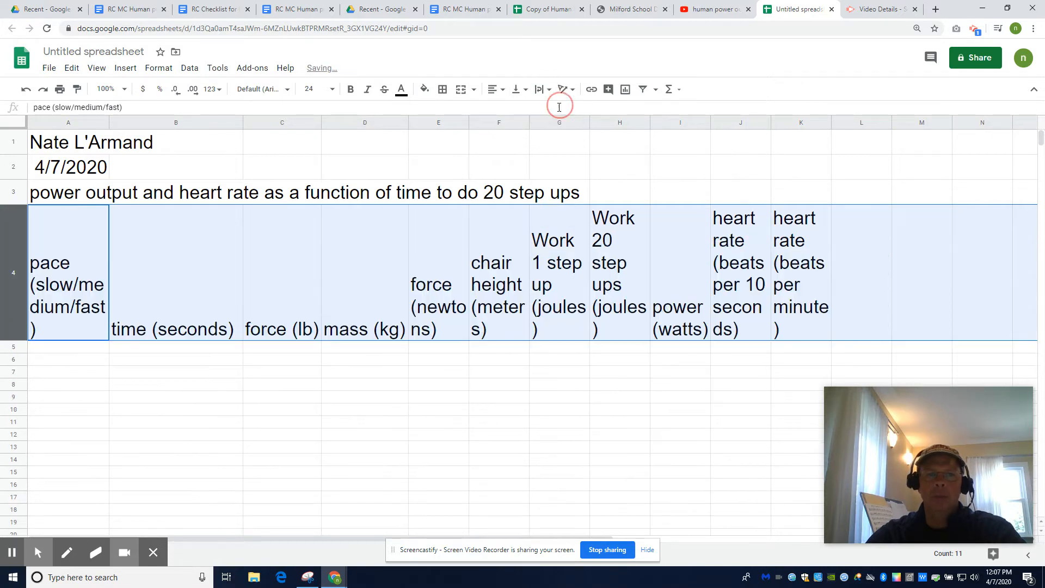
pyautogui.moveTo(107, 122); pyautogui.dragTo(113, 122)
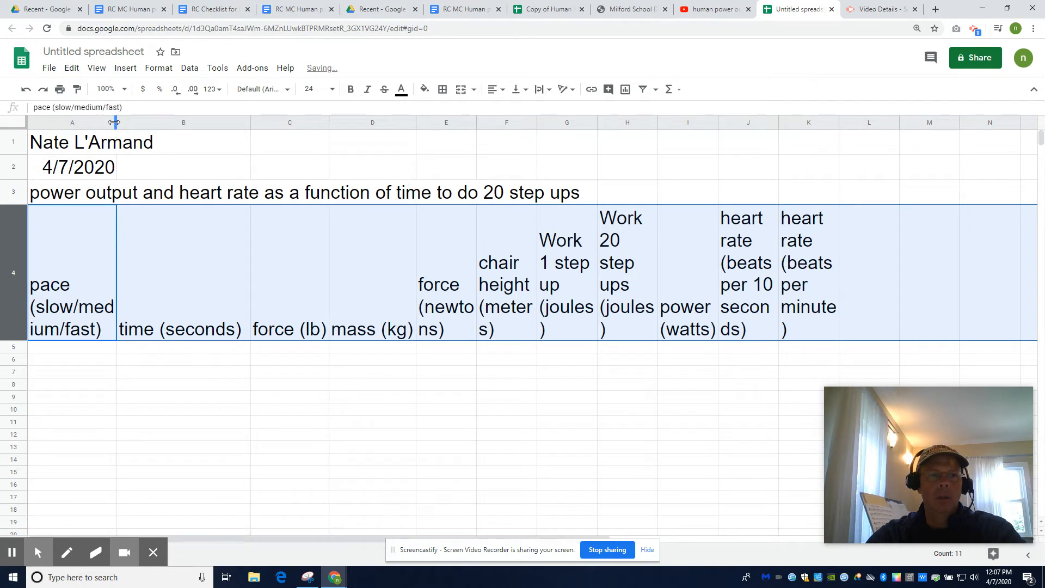
# Shorten the header in A4 to "pace" by removing the bracketed slow/medium/fast text.
pyautogui.click(84, 338)
pyautogui.click(124, 109)
pyautogui.press('BackSpace')
pyautogui.press('BackSpace')
pyautogui.press('BackSpace')
pyautogui.press('BackSpace')
pyautogui.press('BackSpace')
pyautogui.press('BackSpace')
pyautogui.press('BackSpace')
pyautogui.press('BackSpace')
pyautogui.press('BackSpace')
pyautogui.press('BackSpace')
pyautogui.press('BackSpace')
pyautogui.press('BackSpace')
pyautogui.press('BackSpace')
pyautogui.press('BackSpace')
pyautogui.press('BackSpace')
pyautogui.press('BackSpace')
pyautogui.press('BackSpace')
pyautogui.press('BackSpace')
pyautogui.press('BackSpace')
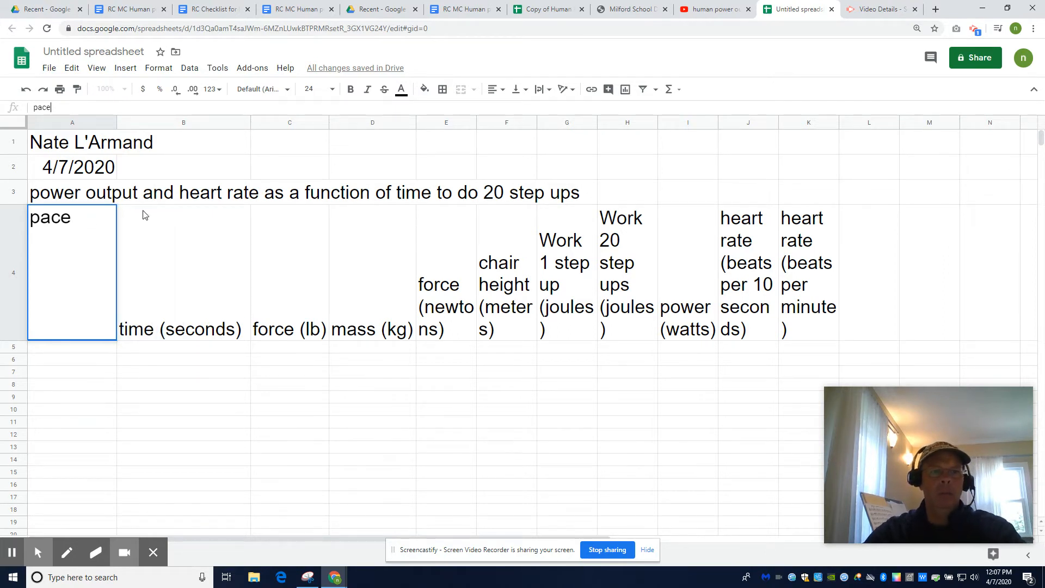
pyautogui.click(201, 398)
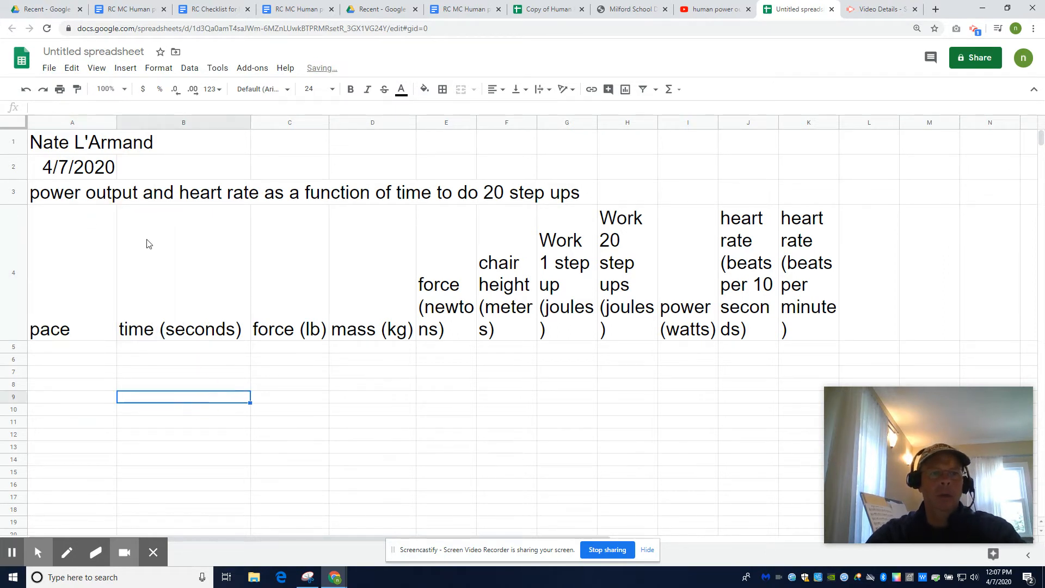
# Narrow columns A, B and C to sit closely around their row 4 headers, with "force (lb)" wrapped onto two lines.
pyautogui.doubleClick(116, 123)
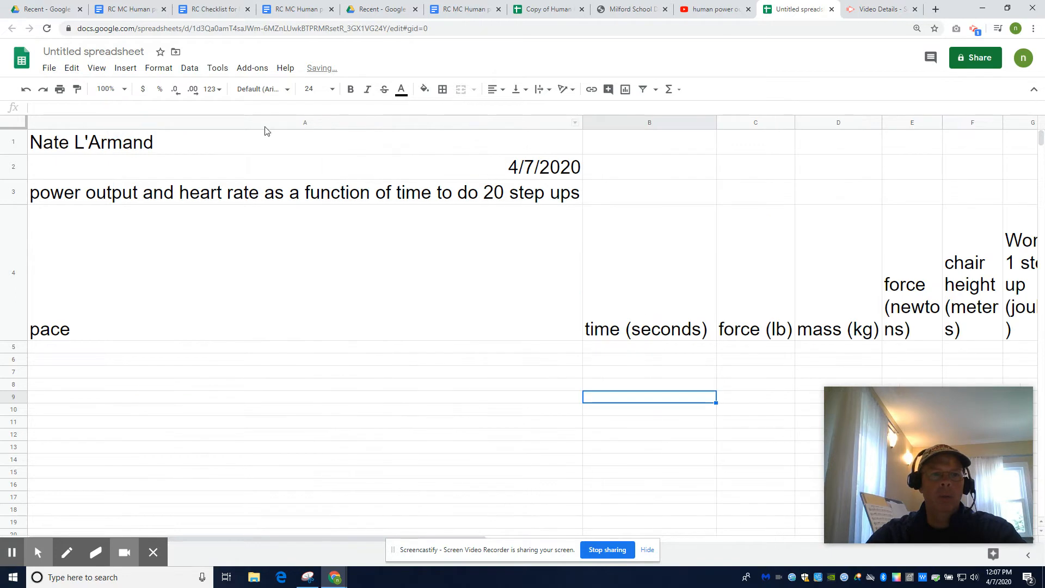
pyautogui.moveTo(582, 119); pyautogui.dragTo(83, 149)
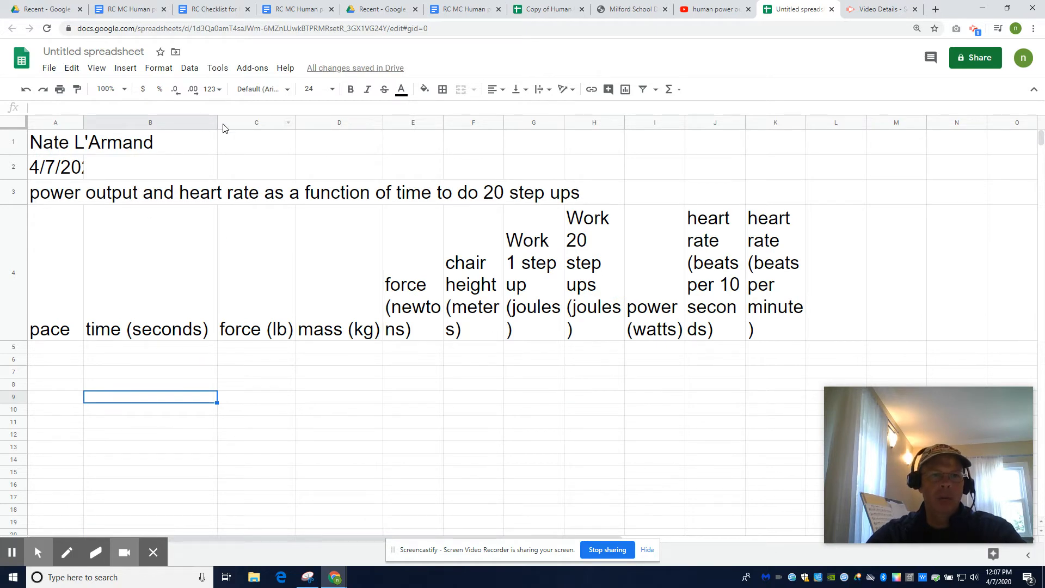
pyautogui.moveTo(217, 119); pyautogui.dragTo(208, 118)
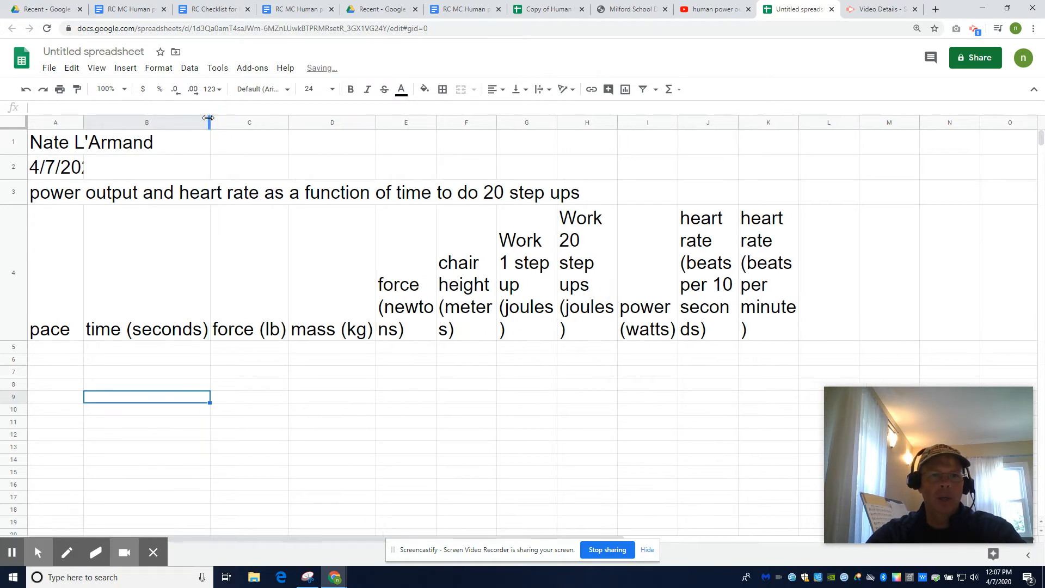
pyautogui.moveTo(287, 120); pyautogui.dragTo(258, 116)
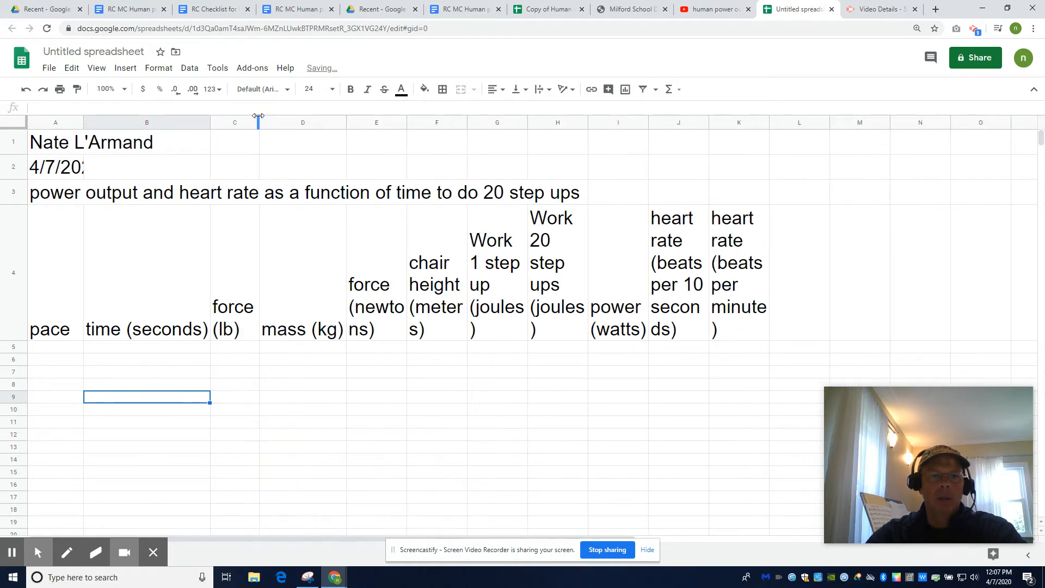
# Narrow column D and widen columns E to H, J and K so no word in the wrapped headers is split.
pyautogui.moveTo(344, 123); pyautogui.dragTo(624, 121)
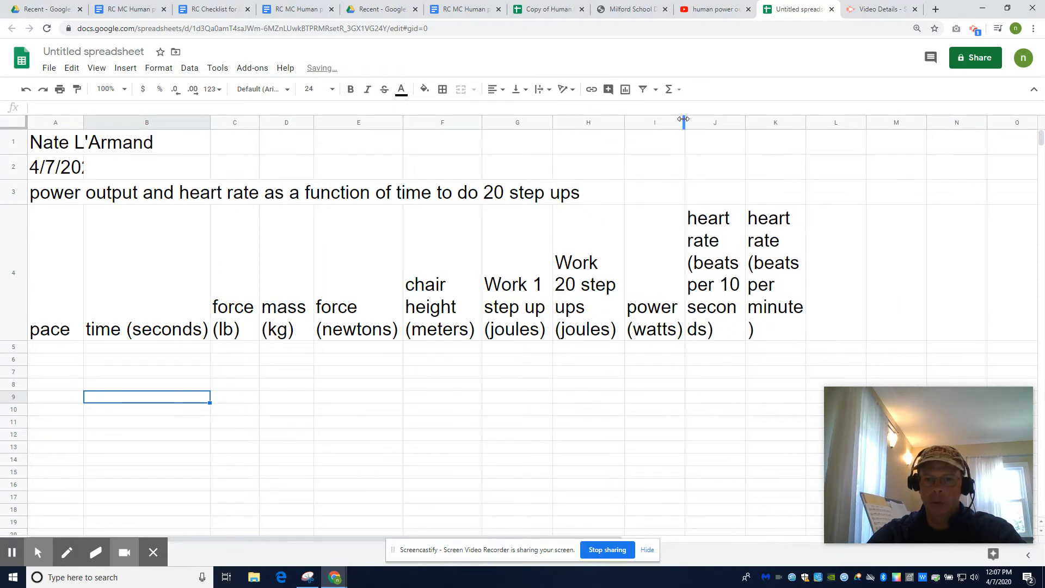
pyautogui.moveTo(744, 122); pyautogui.dragTo(763, 122)
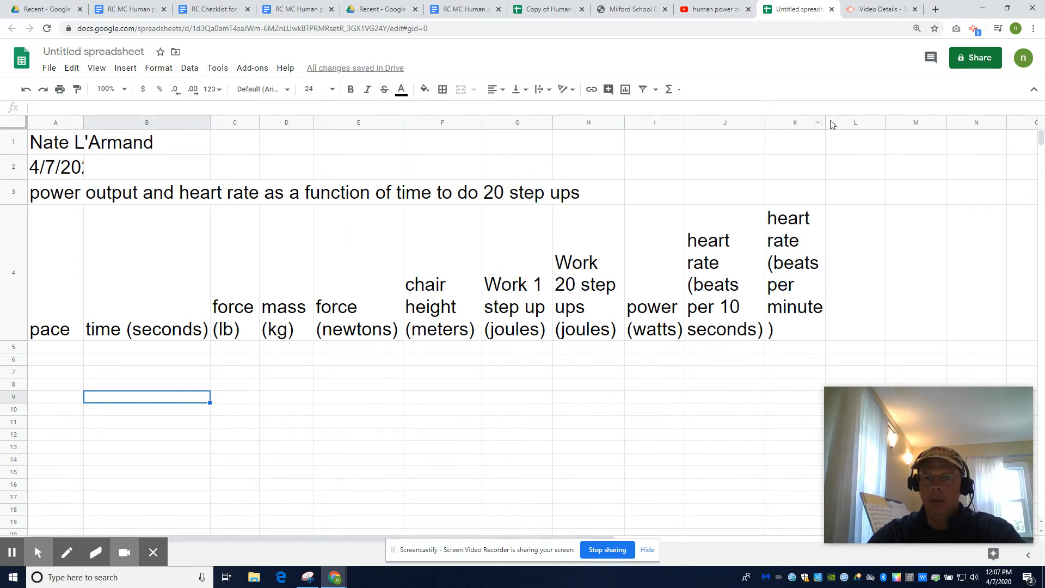
pyautogui.moveTo(825, 122); pyautogui.dragTo(836, 121)
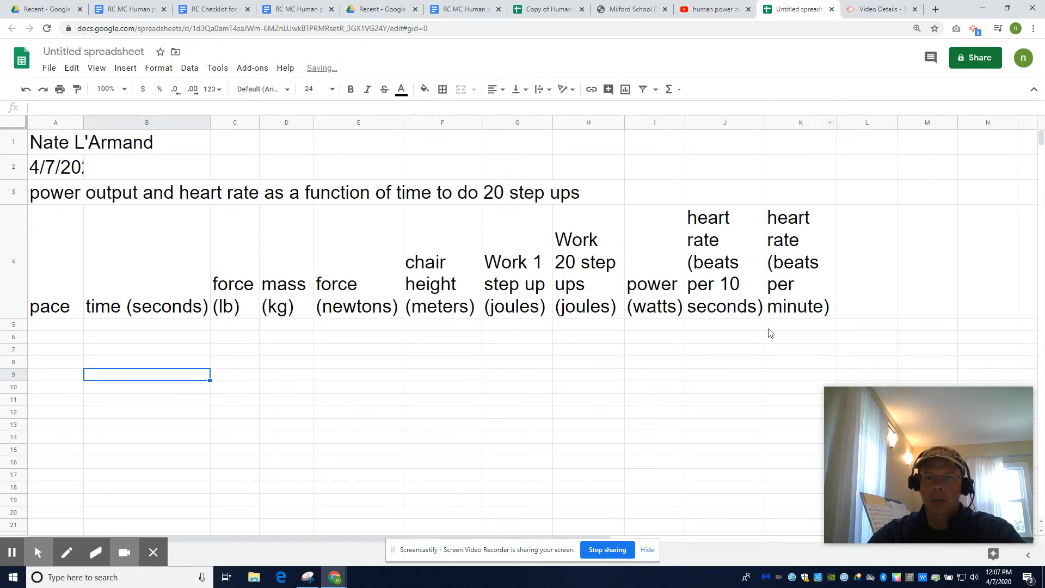
pyautogui.click(437, 412)
# Enter the first trial in row 5: pace "slow", time 54 seconds and force 68 lb.
pyautogui.click(54, 326)
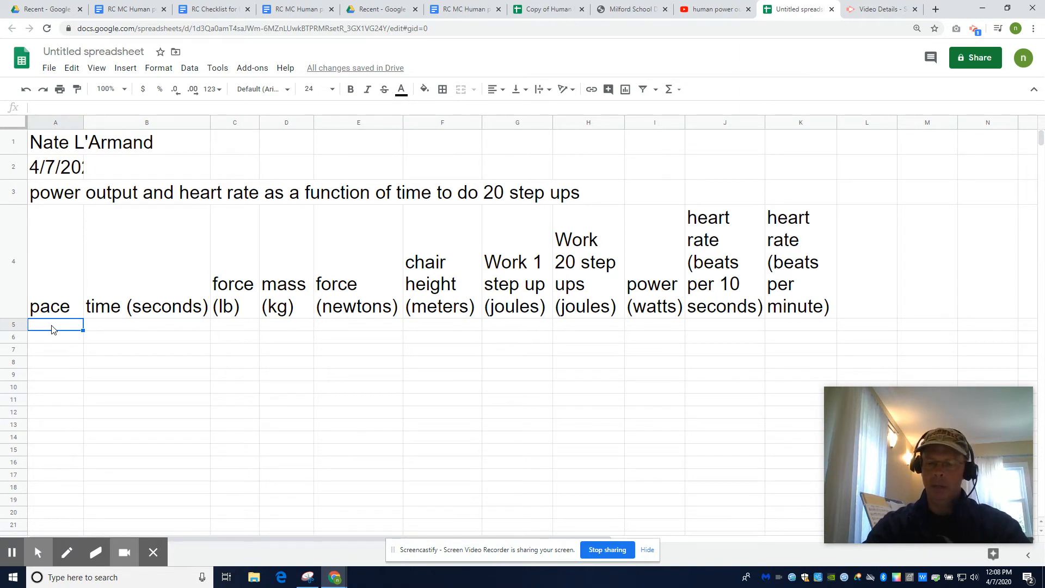
pyautogui.write('slow')
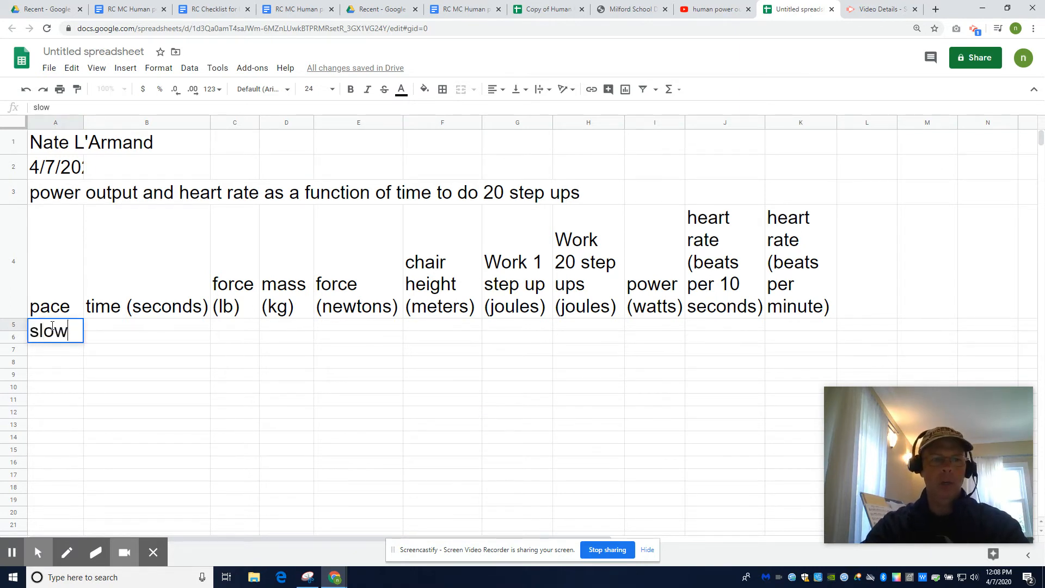
pyautogui.click(106, 327)
pyautogui.write('54')
pyautogui.click(253, 328)
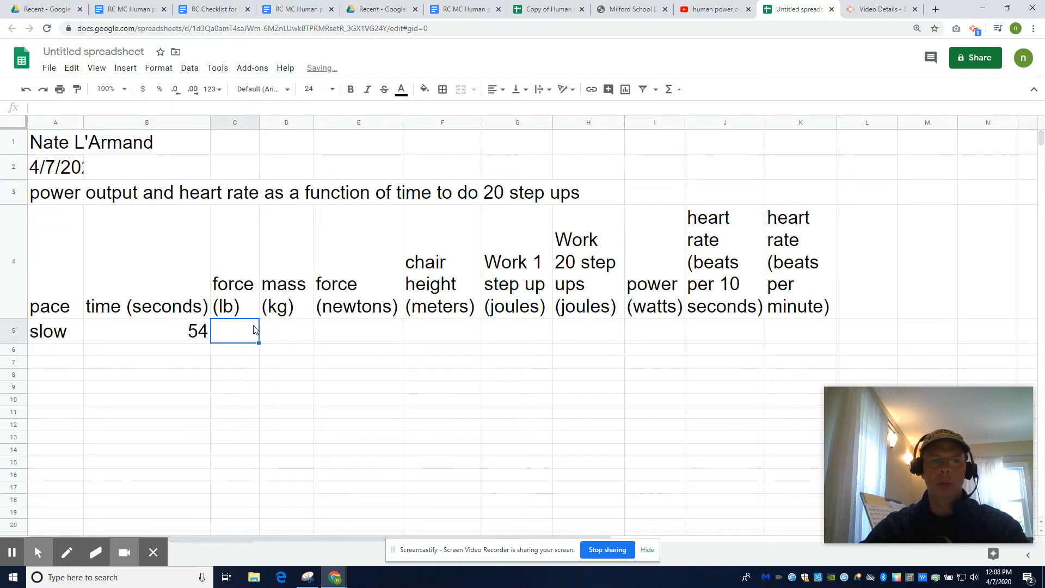
pyautogui.write('68')
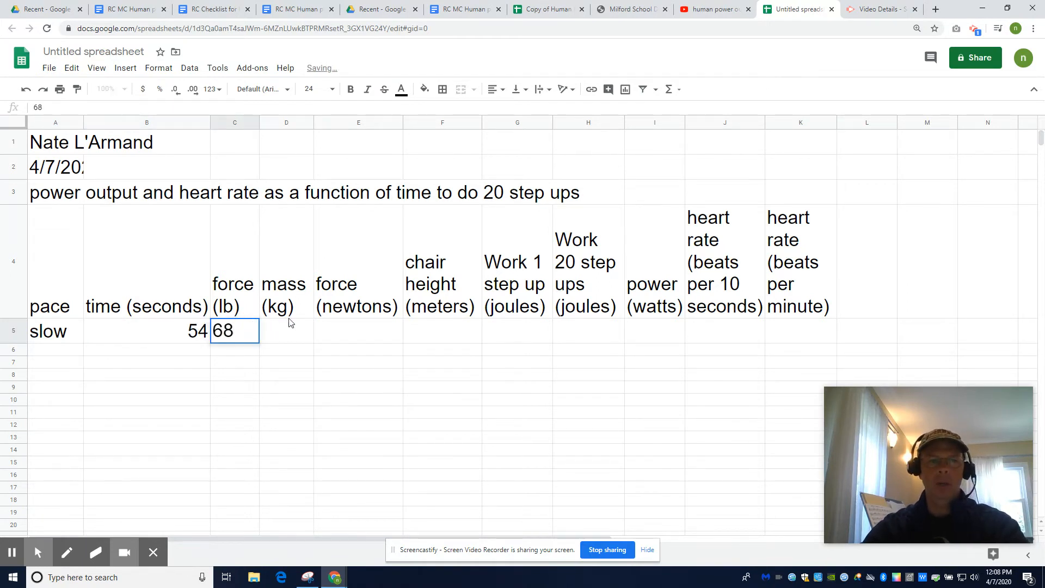
# Calculate the slow trial's mass in kilograms in D5 with the formula =C5/2.205.
pyautogui.click(290, 331)
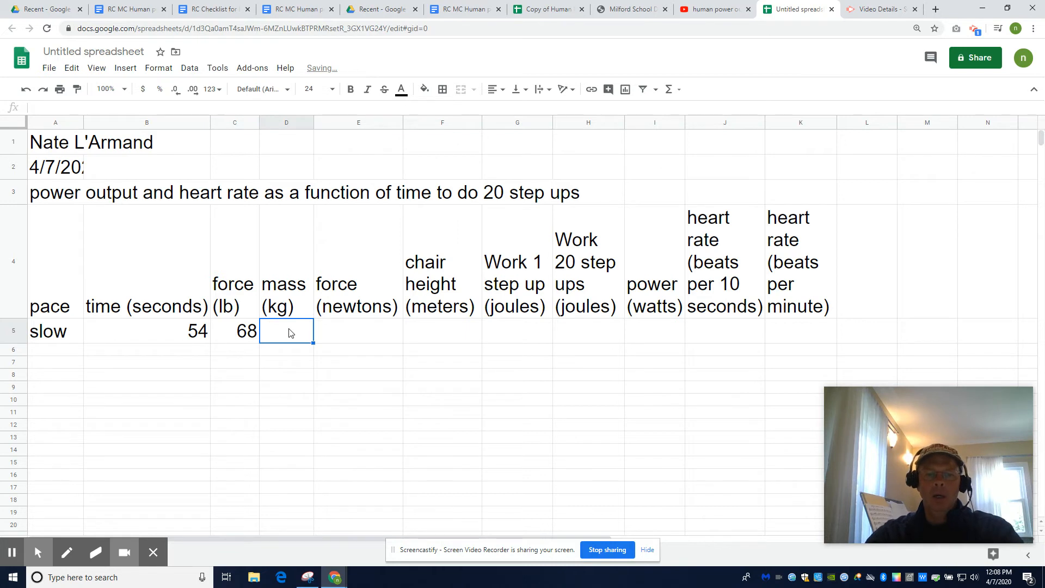
pyautogui.write('=')
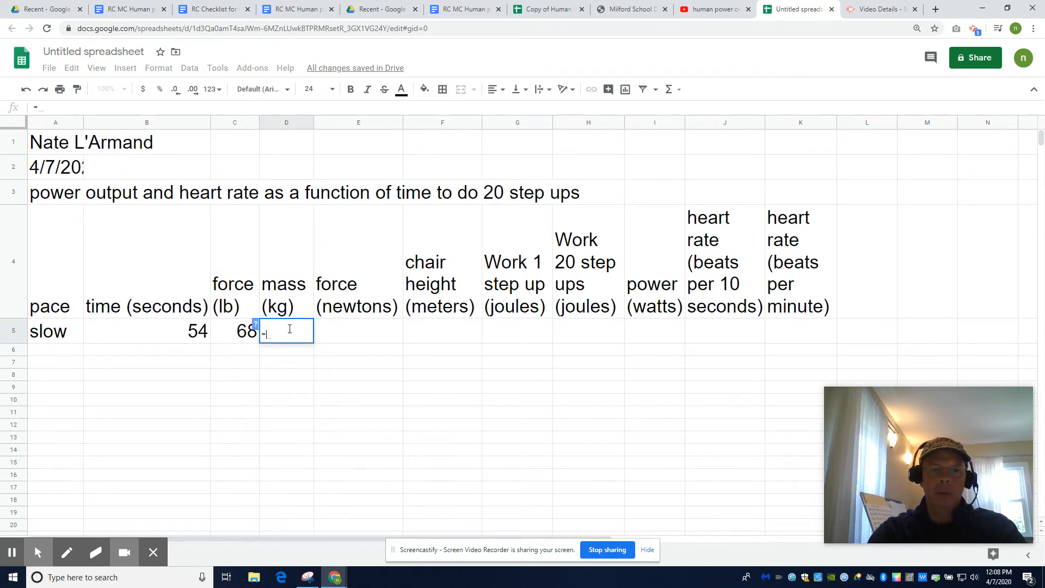
pyautogui.click(232, 335)
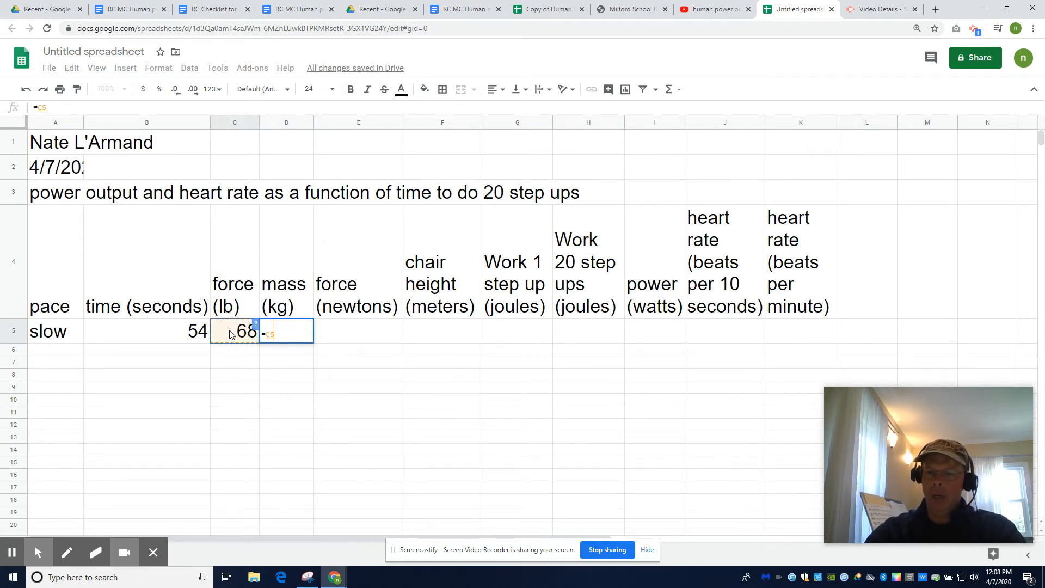
pyautogui.write('/2.205')
pyautogui.press('Return')
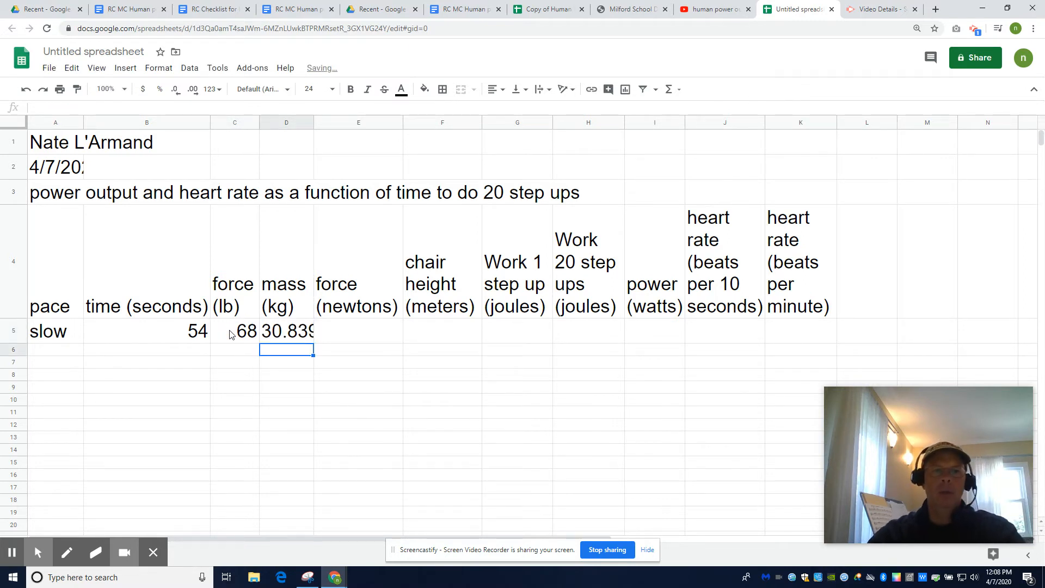
# Reduce the mass value in D5 to one decimal place.
pyautogui.click(300, 334)
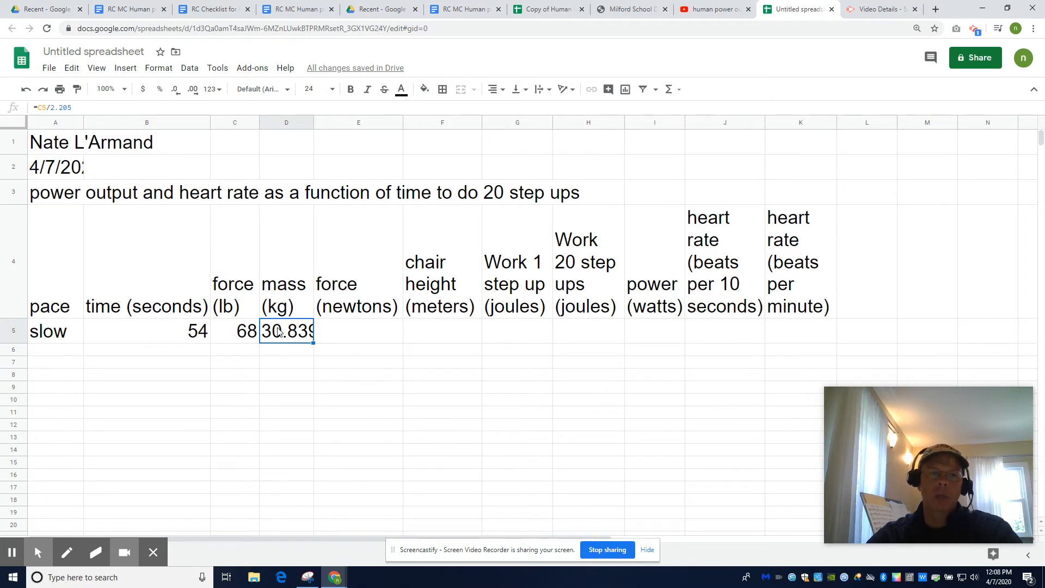
pyautogui.click(175, 90)
pyautogui.click(175, 91)
pyautogui.click(175, 90)
pyautogui.click(176, 90)
pyautogui.click(175, 90)
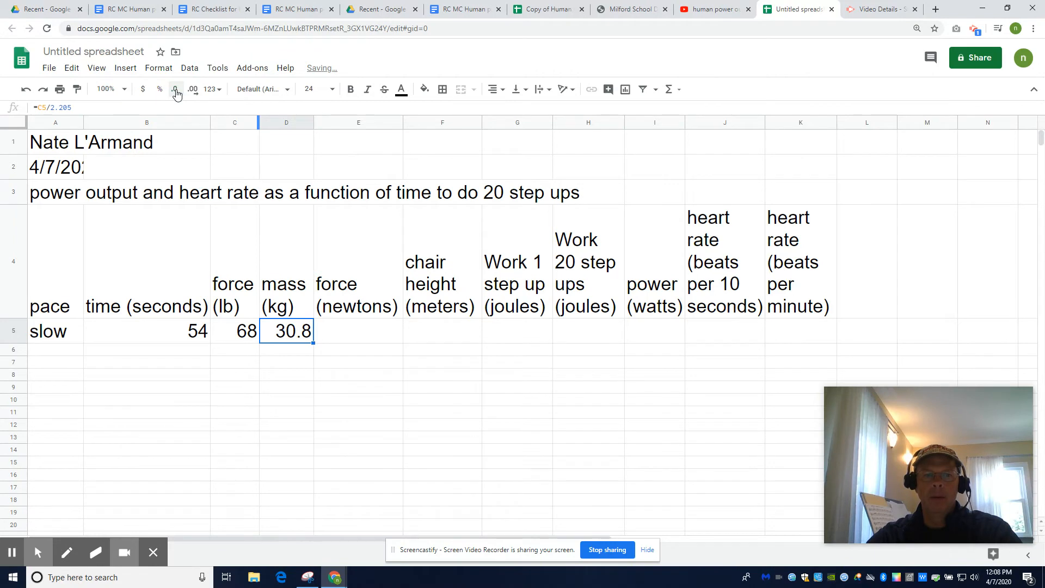
# Calculate the slow trial's force in newtons in E5 with =C5*4.45 and display it without decimals.
pyautogui.click(378, 325)
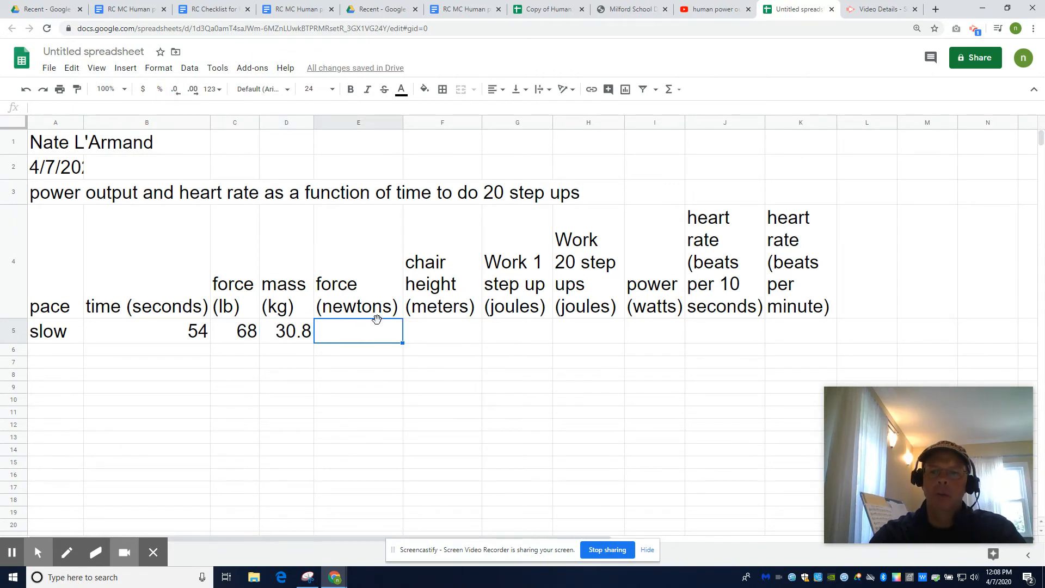
pyautogui.write('=')
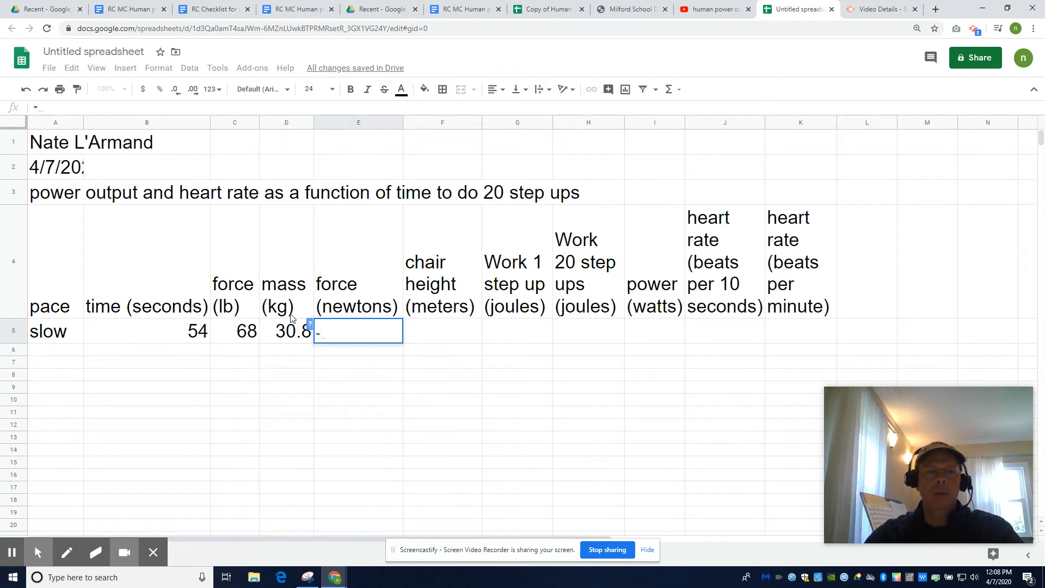
pyautogui.click(242, 332)
pyautogui.write('*4.45')
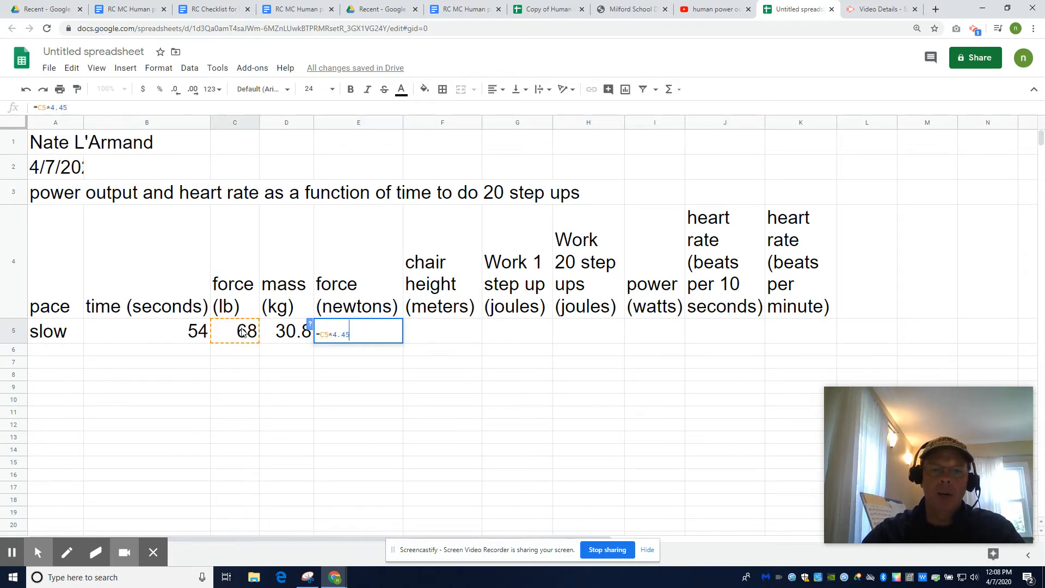
pyautogui.press('Return')
pyautogui.click(377, 329)
pyautogui.click(176, 91)
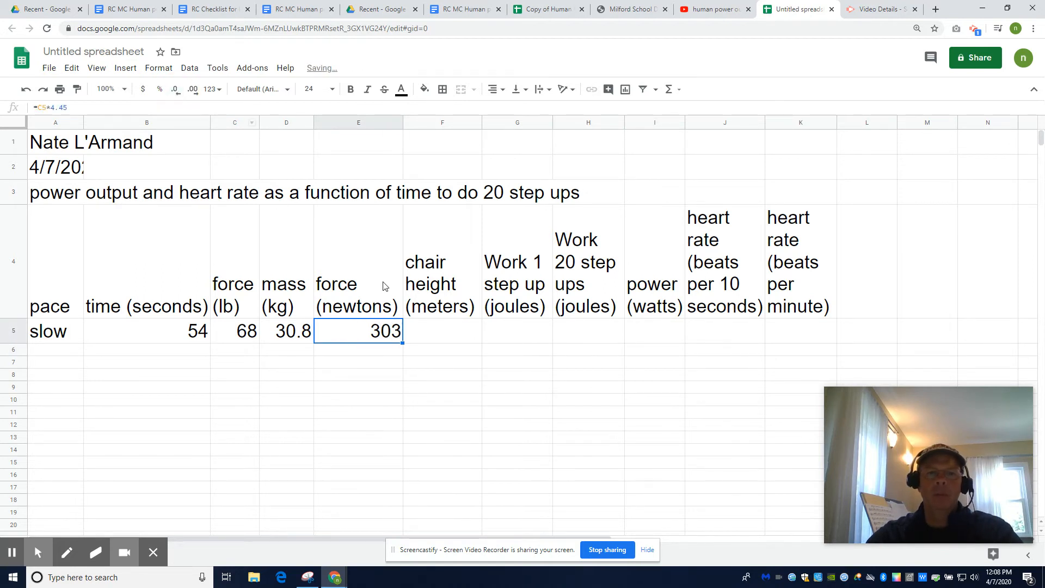
# Enter .48 as the slow trial's chair height in meters in F5.
pyautogui.click(421, 328)
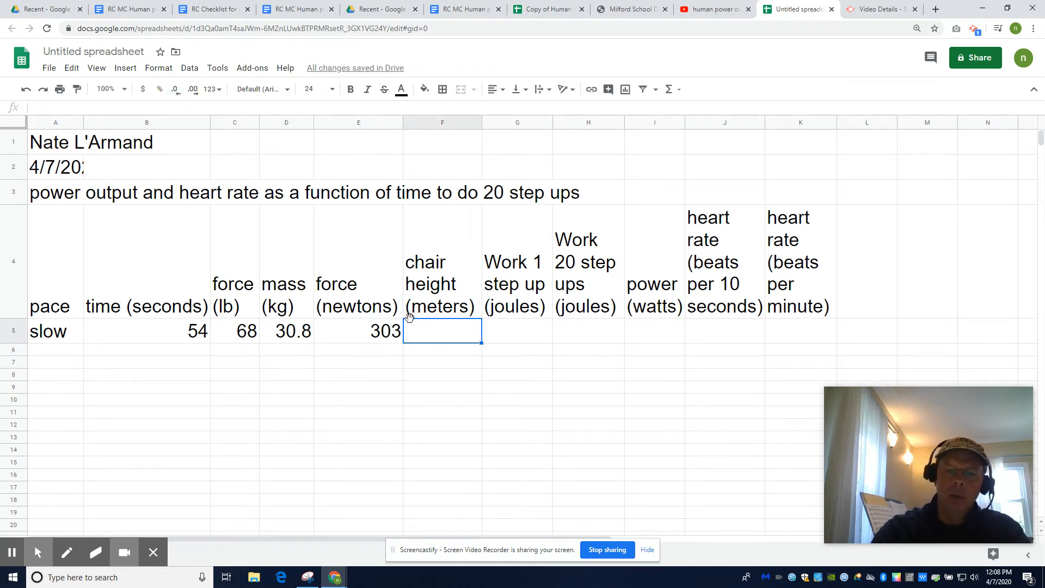
pyautogui.write('=.48')
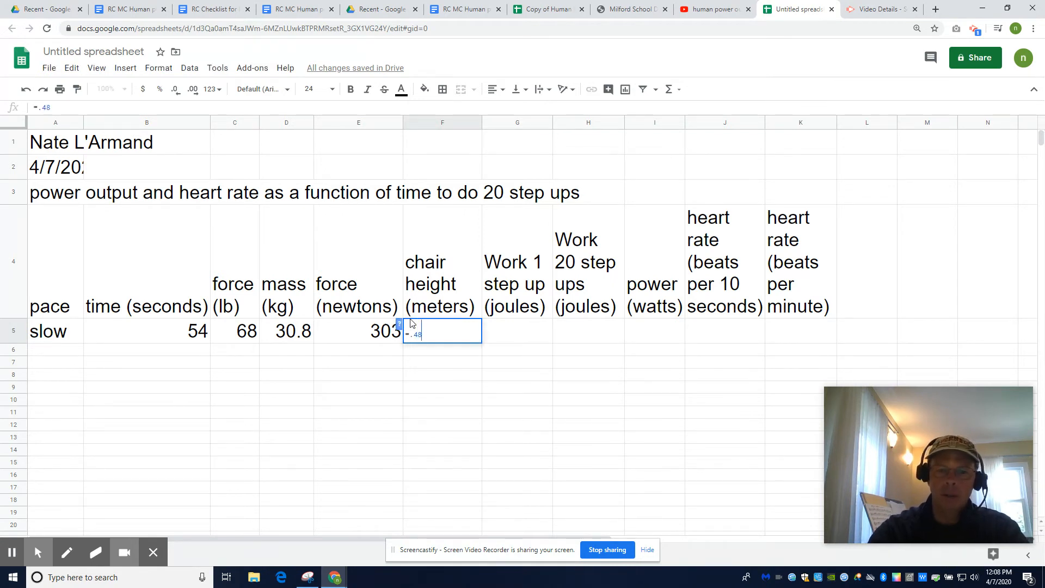
pyautogui.press('BackSpace')
pyautogui.press('BackSpace')
pyautogui.press('BackSpace')
pyautogui.write('.48')
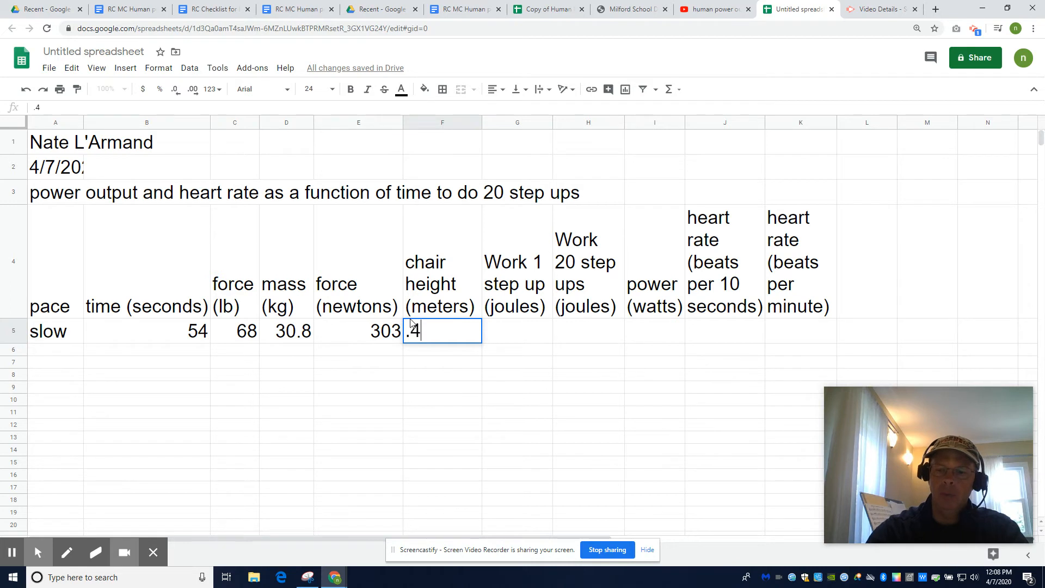
pyautogui.press('Return')
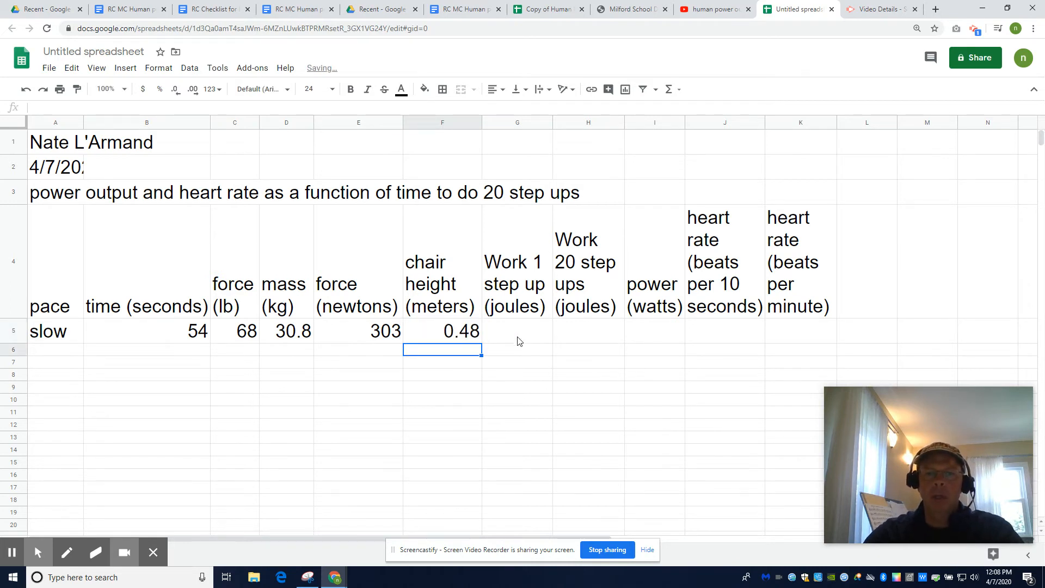
# Calculate the slow trial's work for one step up in G5 with the formula =E5*F5.
pyautogui.click(518, 338)
pyautogui.write('=')
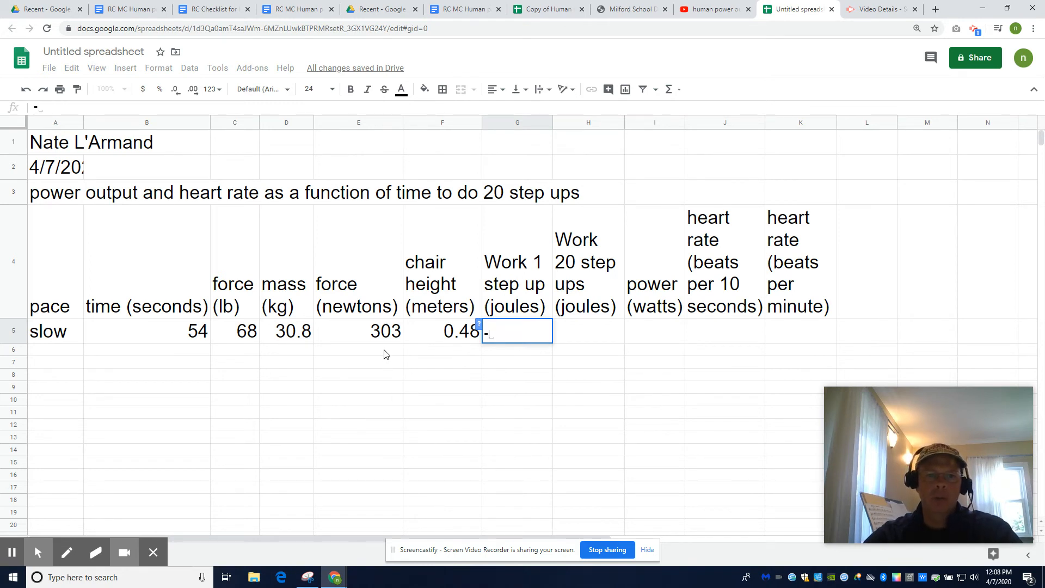
pyautogui.click(367, 333)
pyautogui.write('*')
pyautogui.click(425, 327)
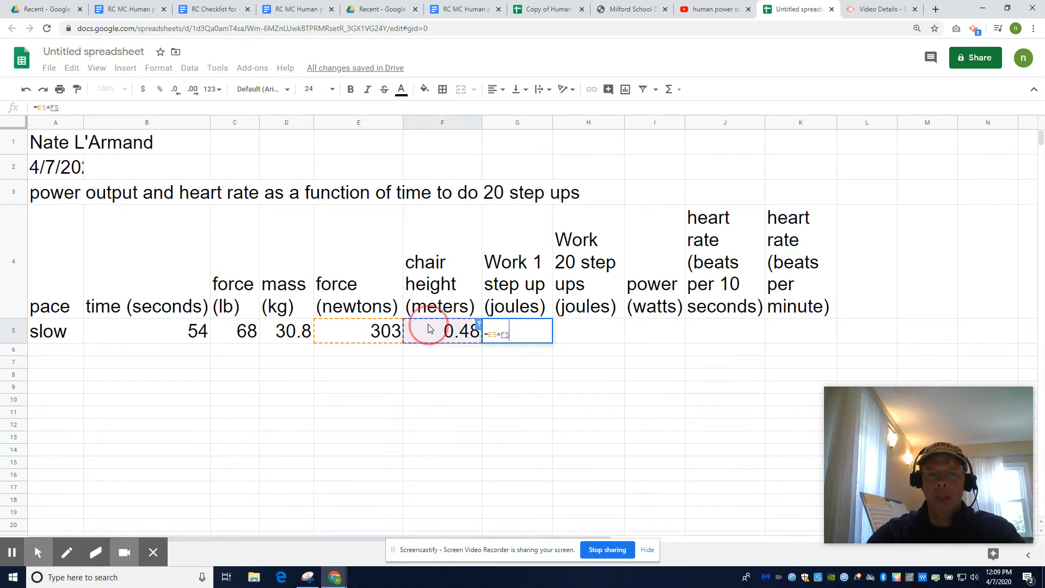
pyautogui.press('Return')
# Display the one-step work value in G5 without decimals.
pyautogui.click(491, 336)
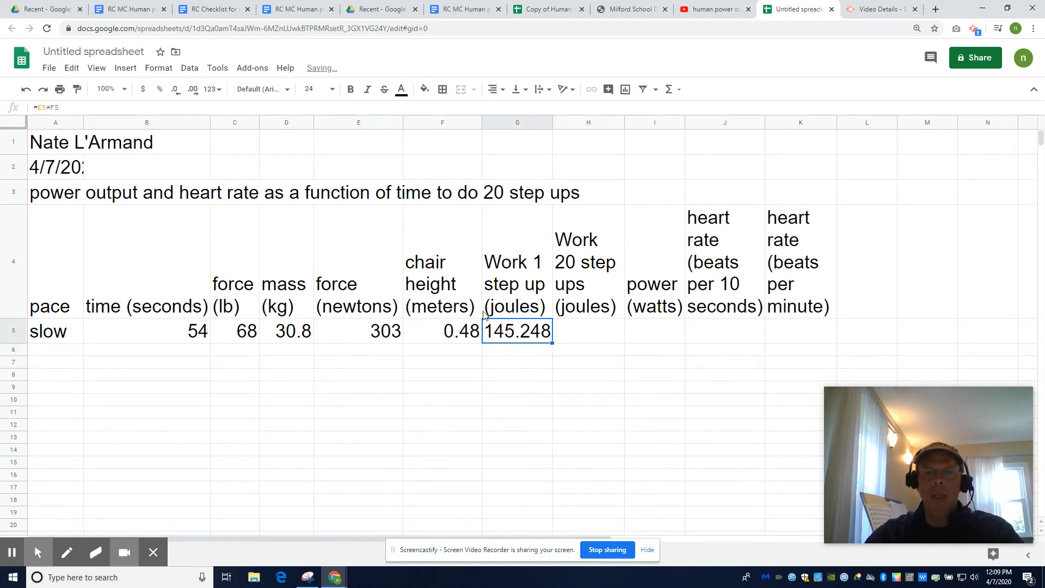
pyautogui.click(176, 90)
pyautogui.click(176, 90)
pyautogui.click(178, 92)
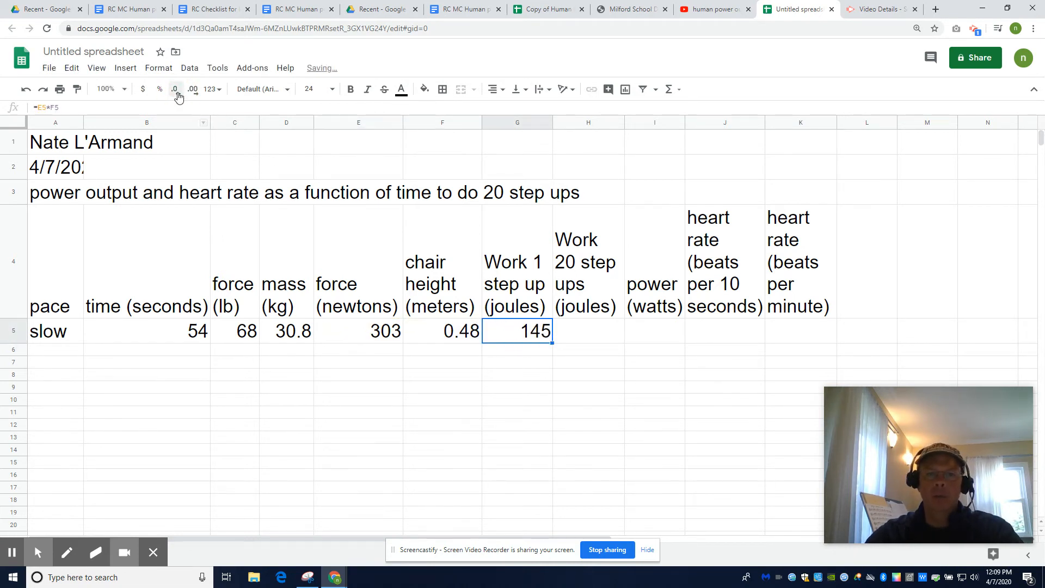
# Calculate the slow trial's work for 20 step ups in H5 with =G5*20 and display it without decimals.
pyautogui.click(582, 330)
pyautogui.write('=')
pyautogui.click(513, 327)
pyautogui.write('*20')
pyautogui.press('Return')
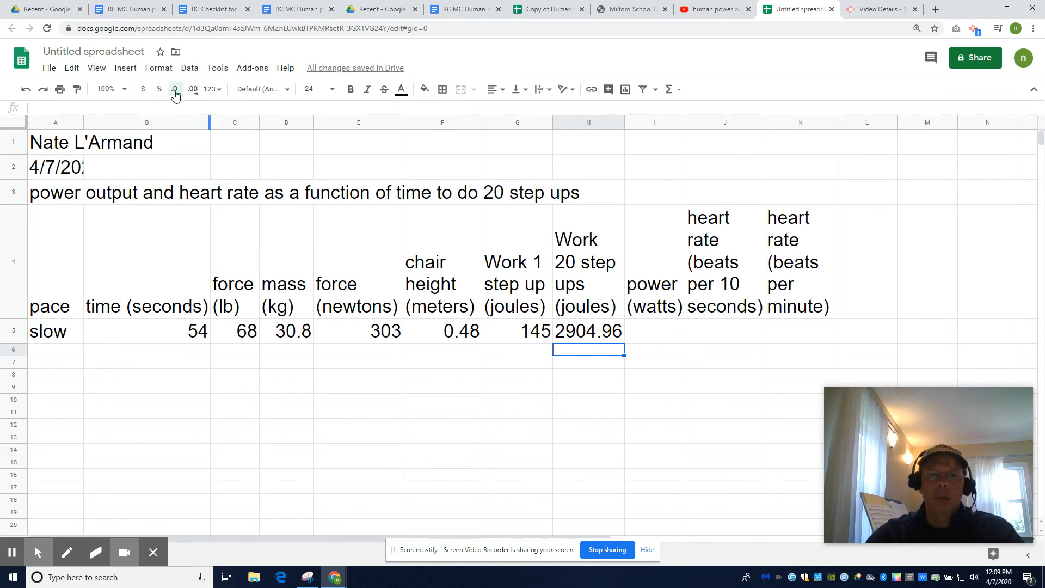
pyautogui.press('Up')
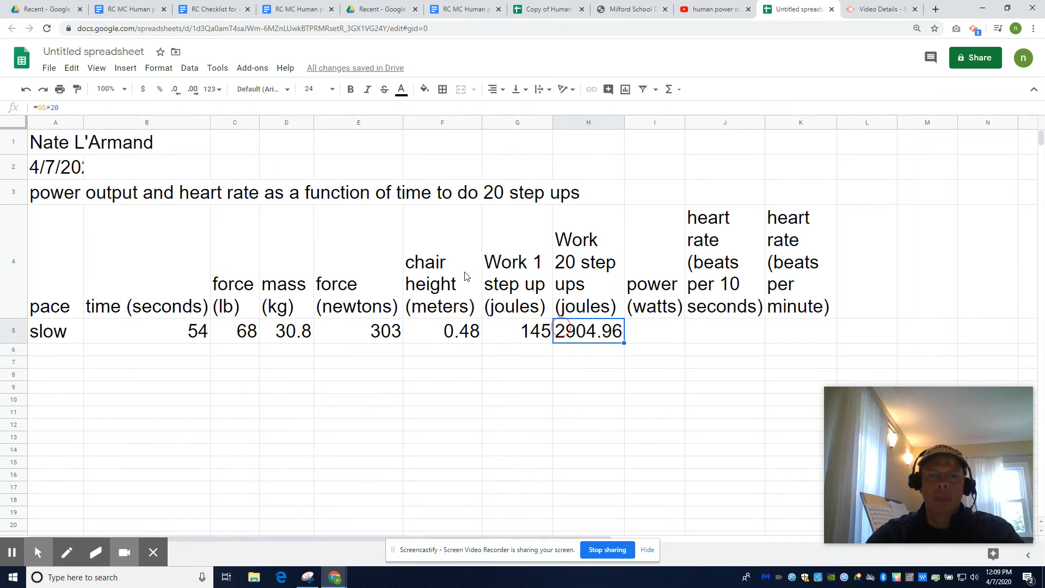
pyautogui.click(177, 92)
pyautogui.click(177, 91)
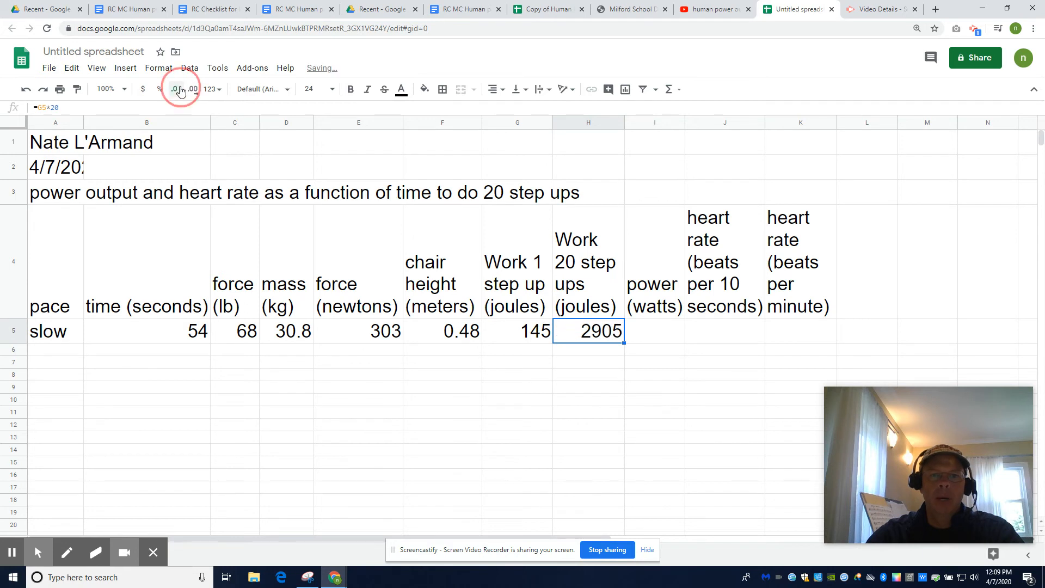
# Calculate the slow trial's power in watts in I5 with the formula =H5/B5.
pyautogui.click(651, 341)
pyautogui.write('=')
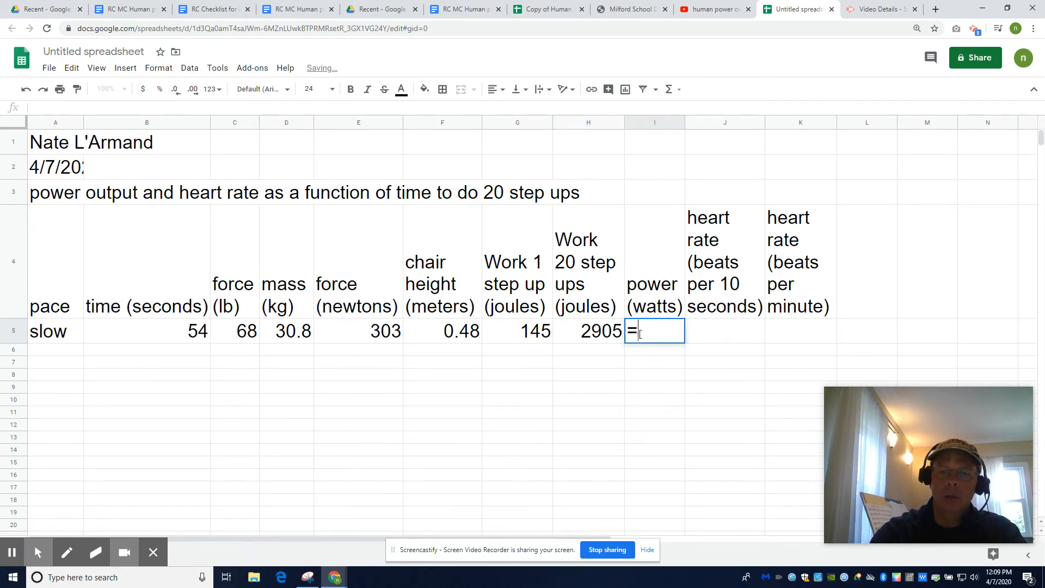
pyautogui.click(588, 335)
pyautogui.write('/')
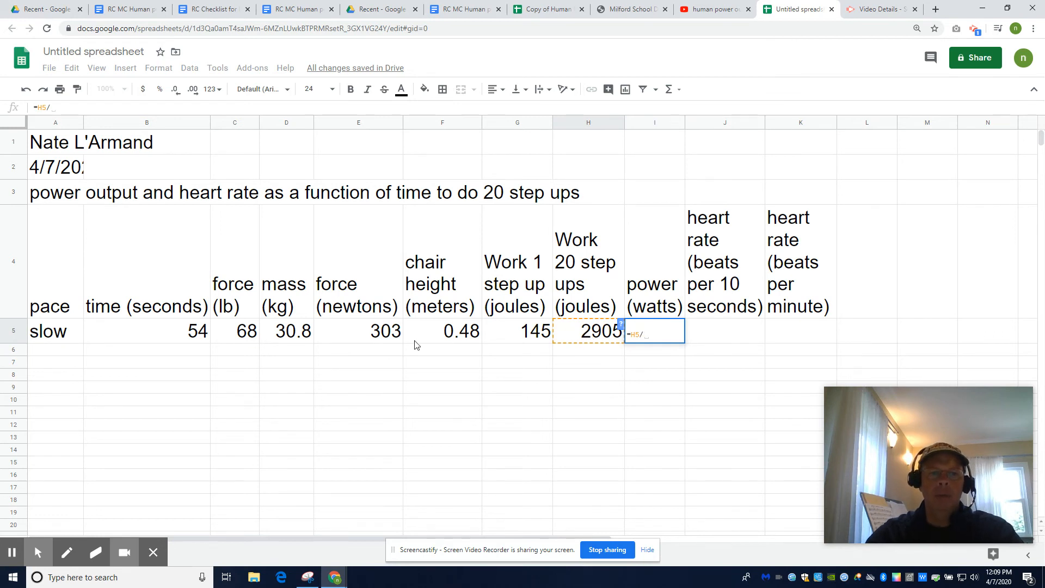
pyautogui.click(165, 332)
pyautogui.press('Return')
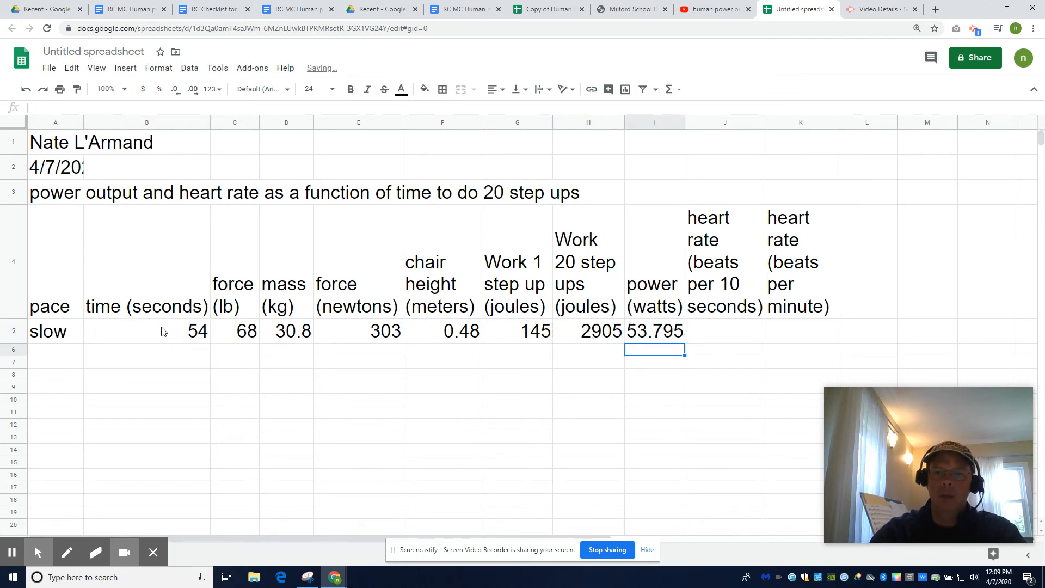
# Display the power value in I5 without decimals.
pyautogui.click(647, 333)
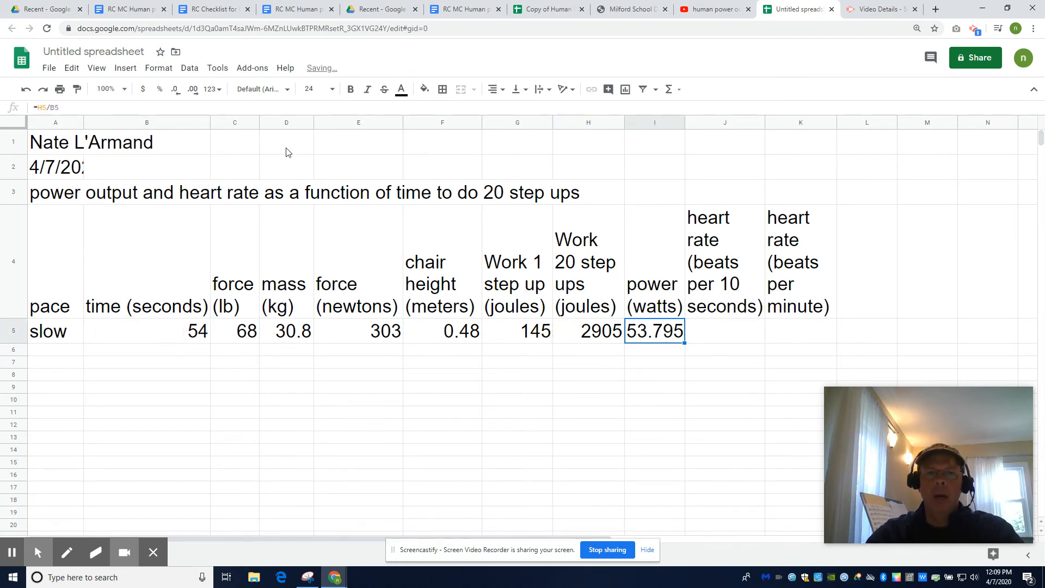
pyautogui.click(176, 90)
pyautogui.click(176, 91)
pyautogui.click(176, 91)
pyautogui.click(176, 91)
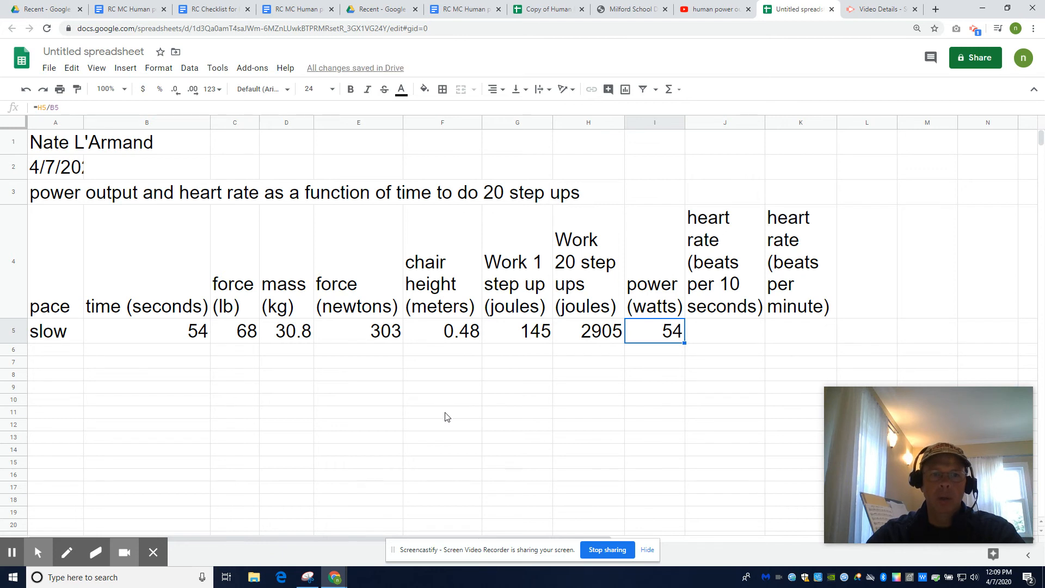
# Enter 20 beats per 10 seconds in J5 and calculate the beats per minute in K5 with =J5*6.
pyautogui.click(723, 333)
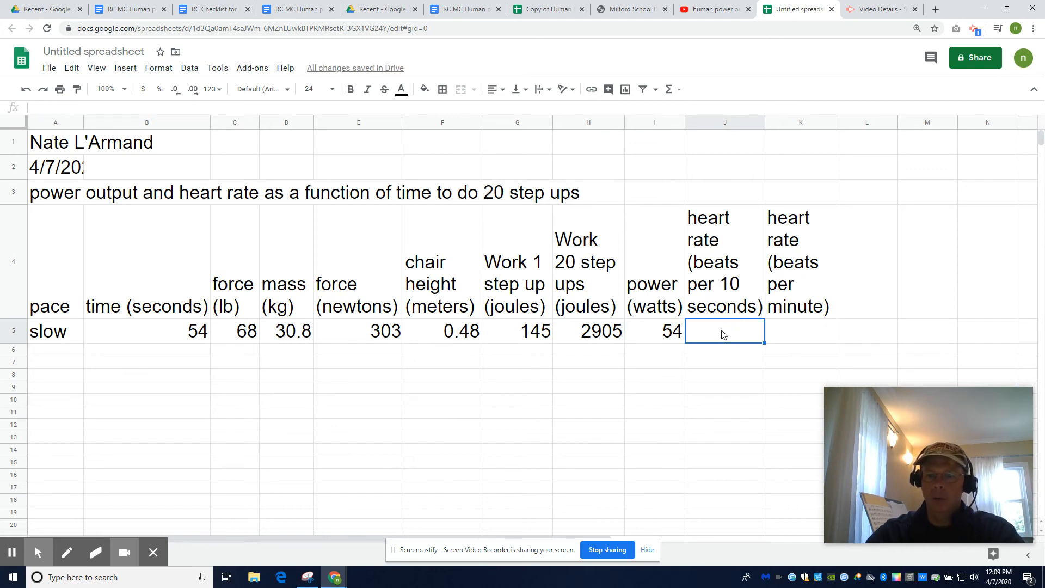
pyautogui.write('20')
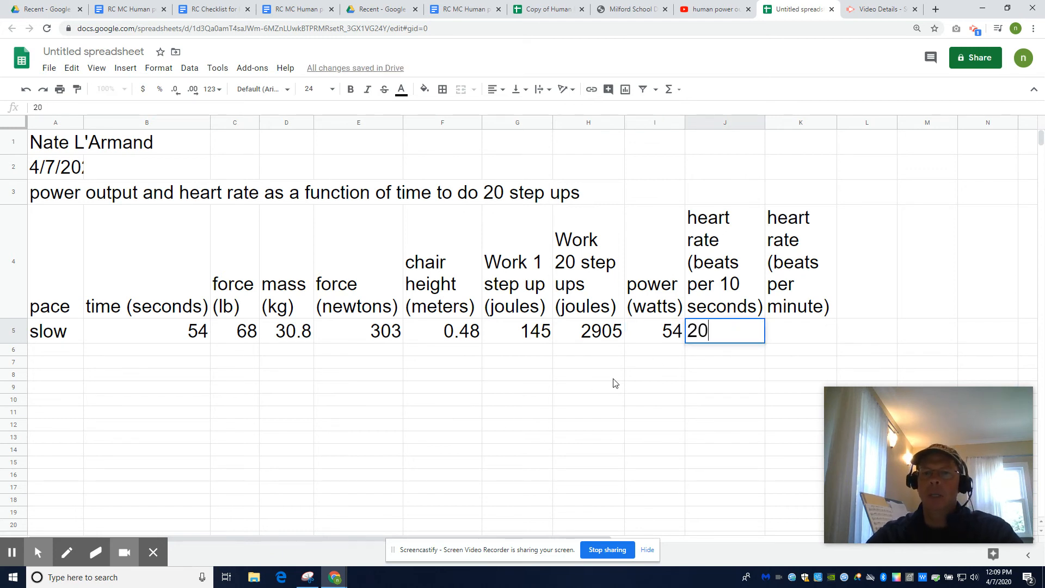
pyautogui.click(781, 330)
pyautogui.write('=')
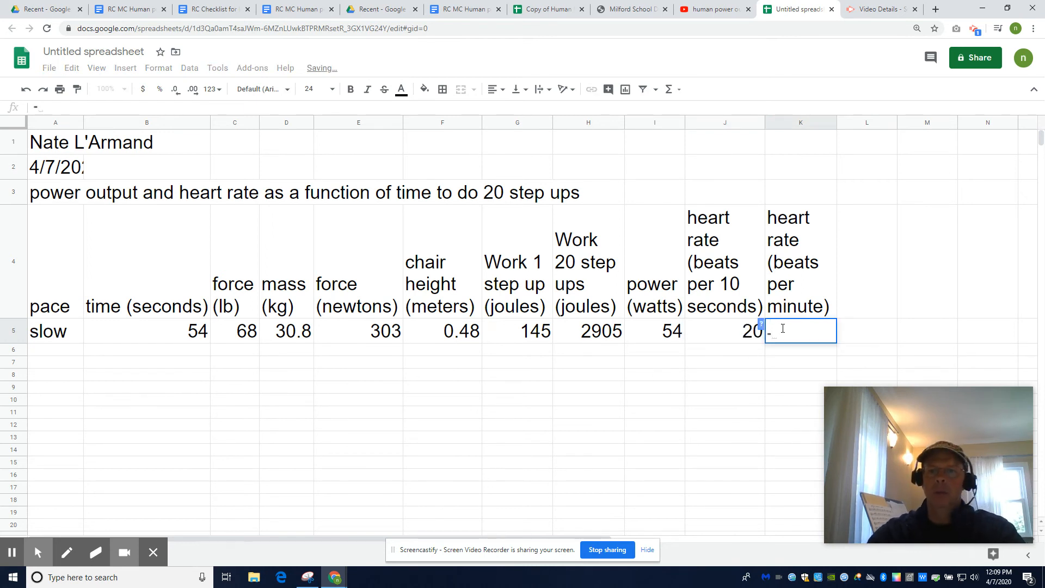
pyautogui.click(718, 331)
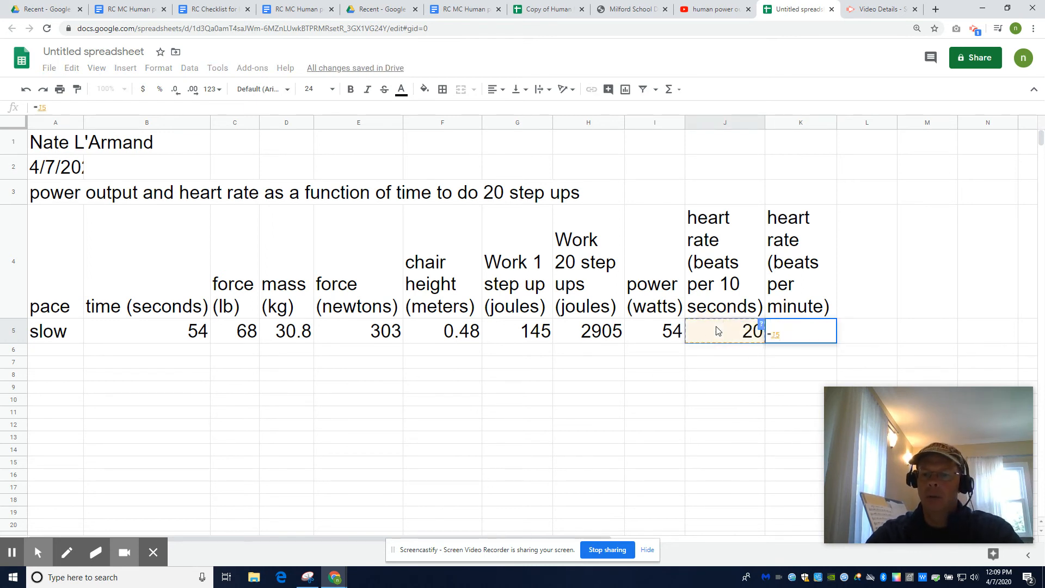
pyautogui.write('*6')
pyautogui.press('Return')
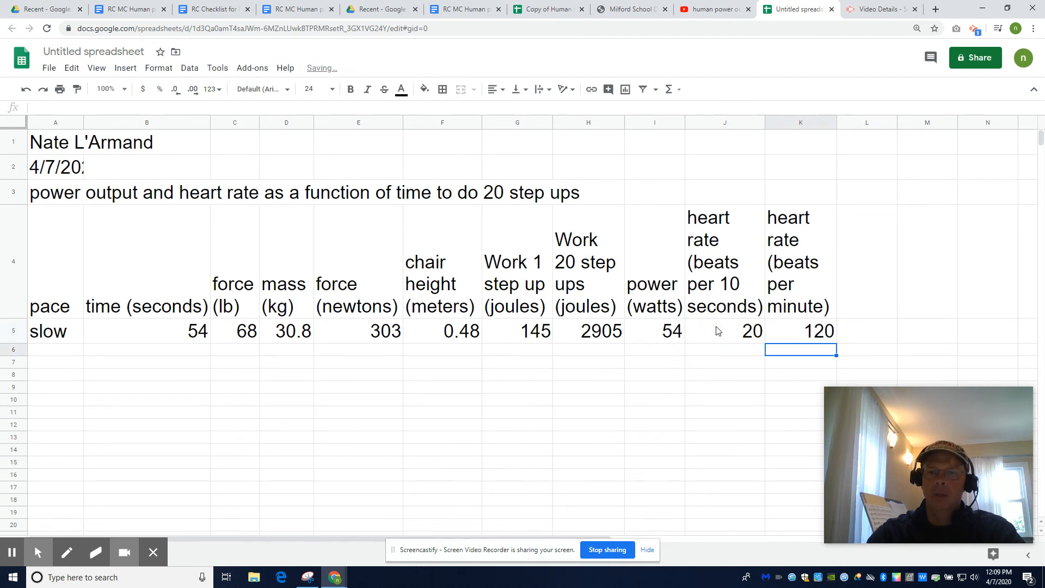
# Show the formulas in the cells instead of their values and widen columns D and I to fit the mass and power formulas.
pyautogui.click(802, 326)
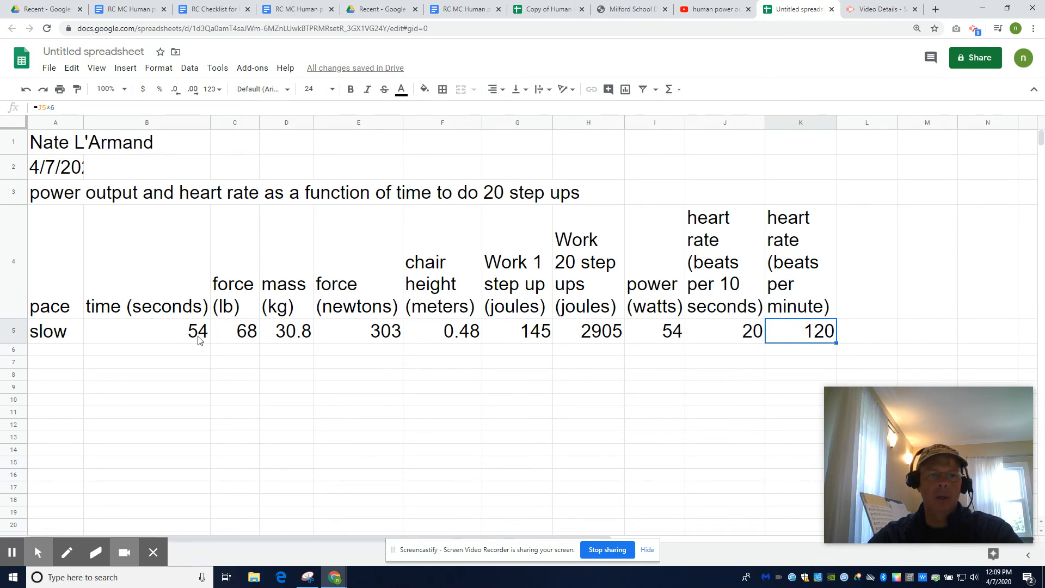
pyautogui.click(164, 69)
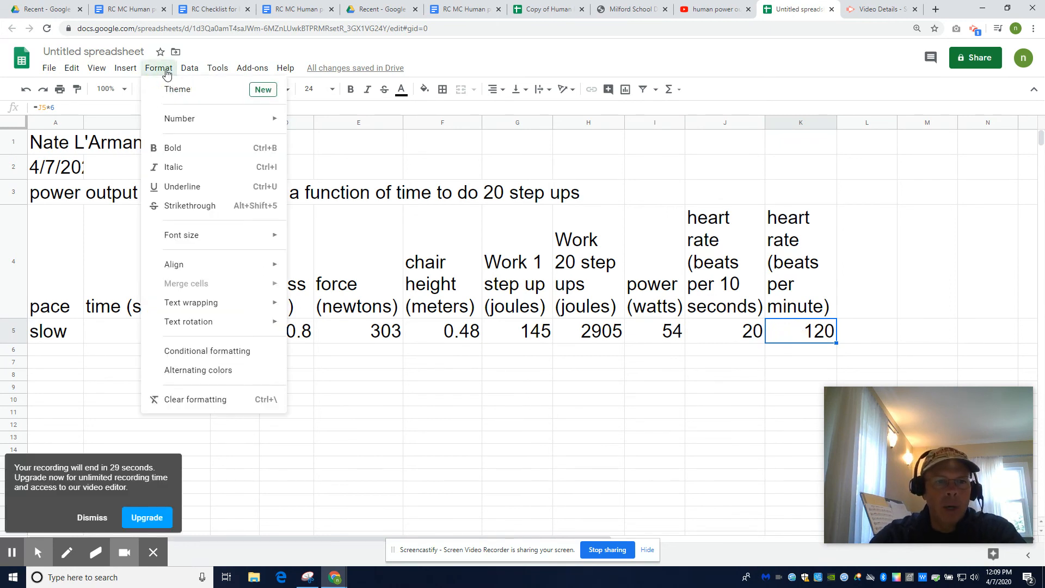
pyautogui.moveTo(107, 70)
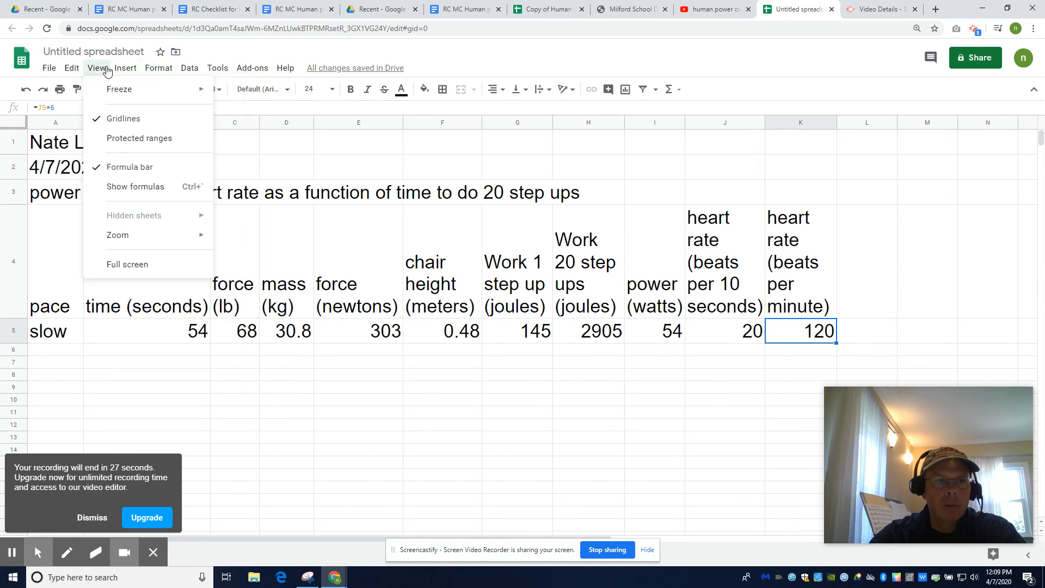
pyautogui.click(130, 189)
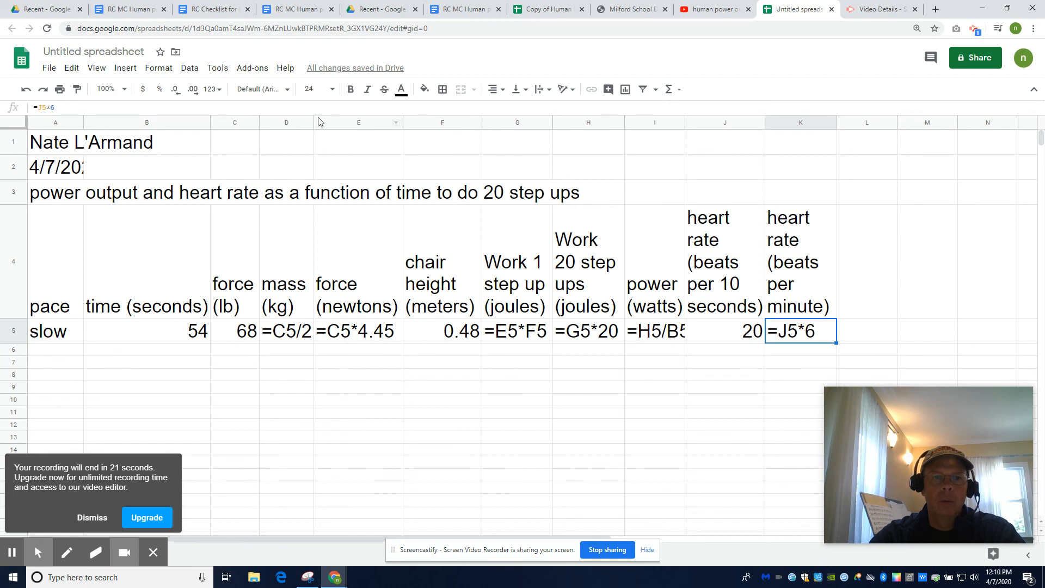
pyautogui.moveTo(314, 121); pyautogui.dragTo(356, 122)
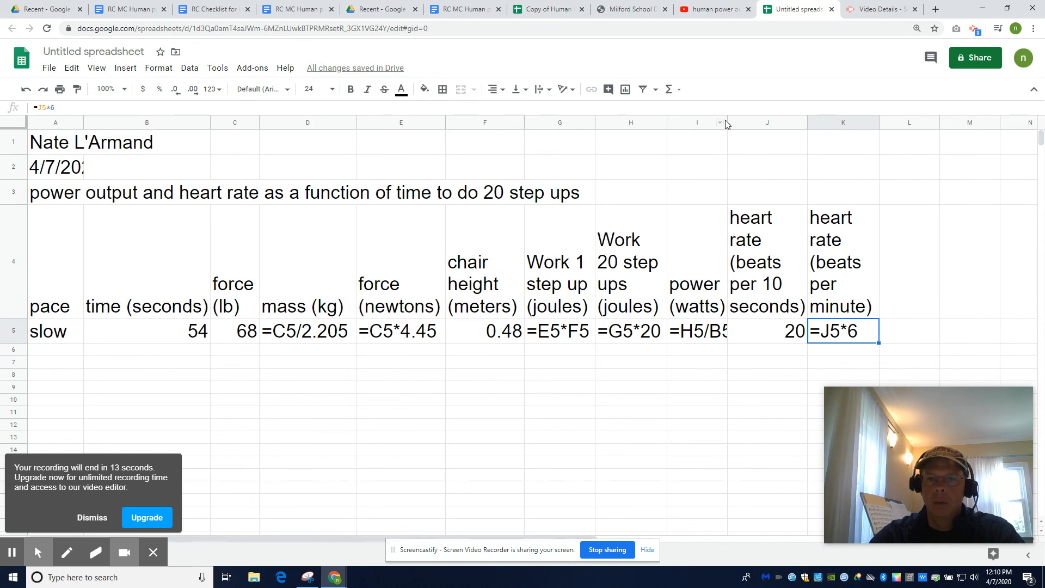
pyautogui.moveTo(727, 120); pyautogui.dragTo(754, 121)
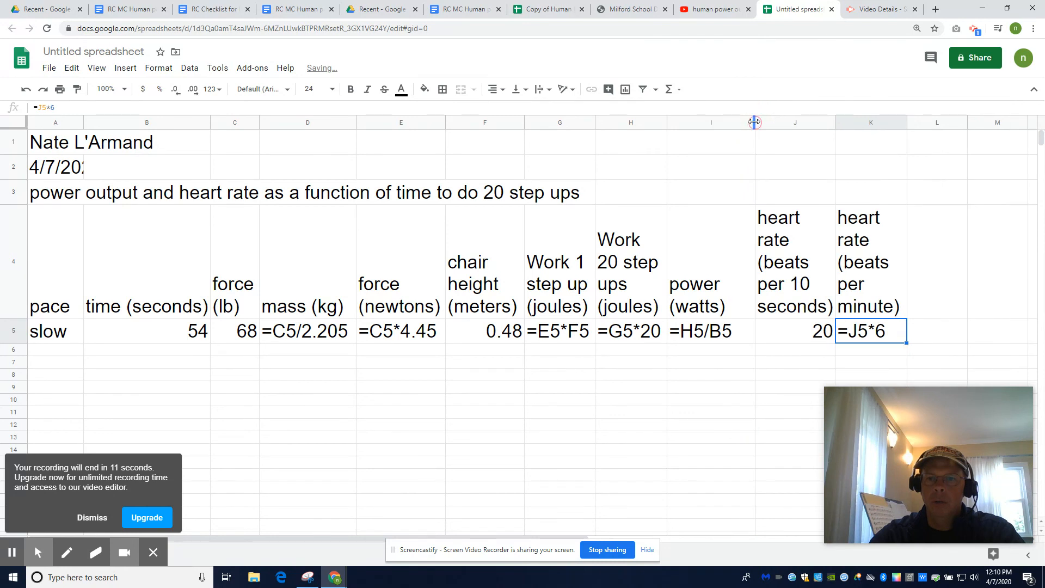